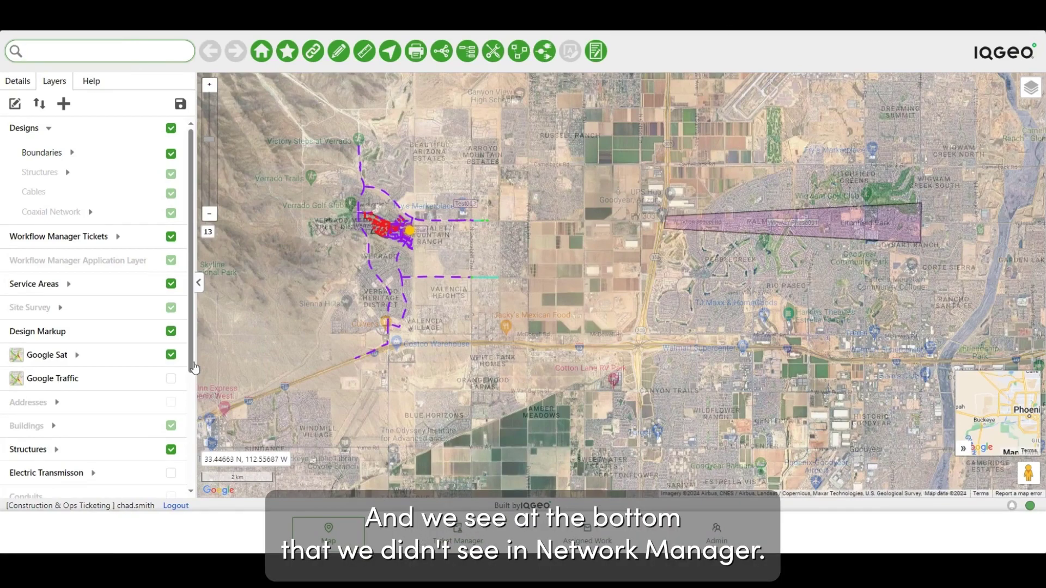
Step: Search for 'design', pick Design: Test003 from the results, and open it on the map
left_click(46, 52)
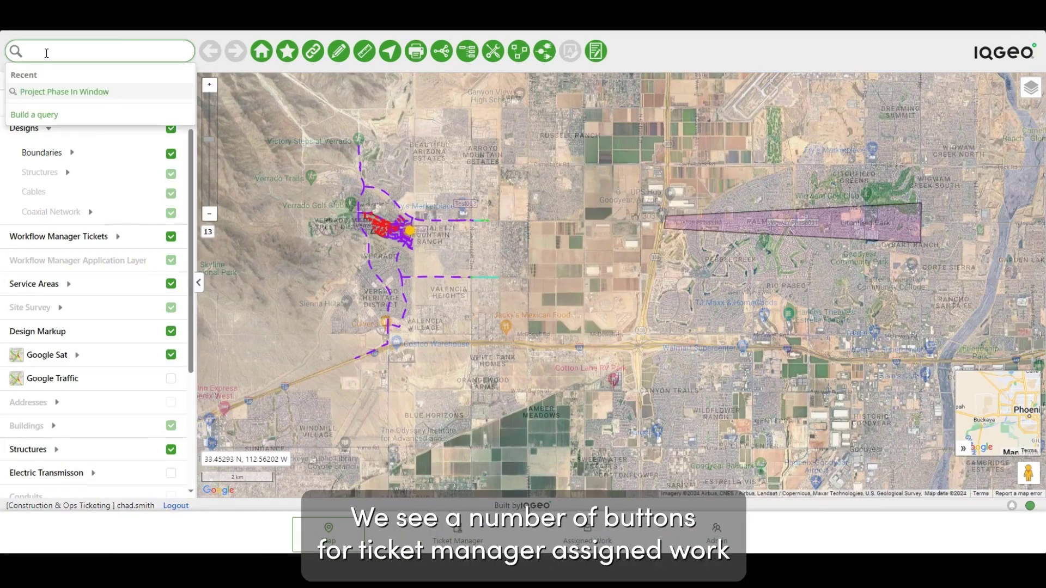
type("desi")
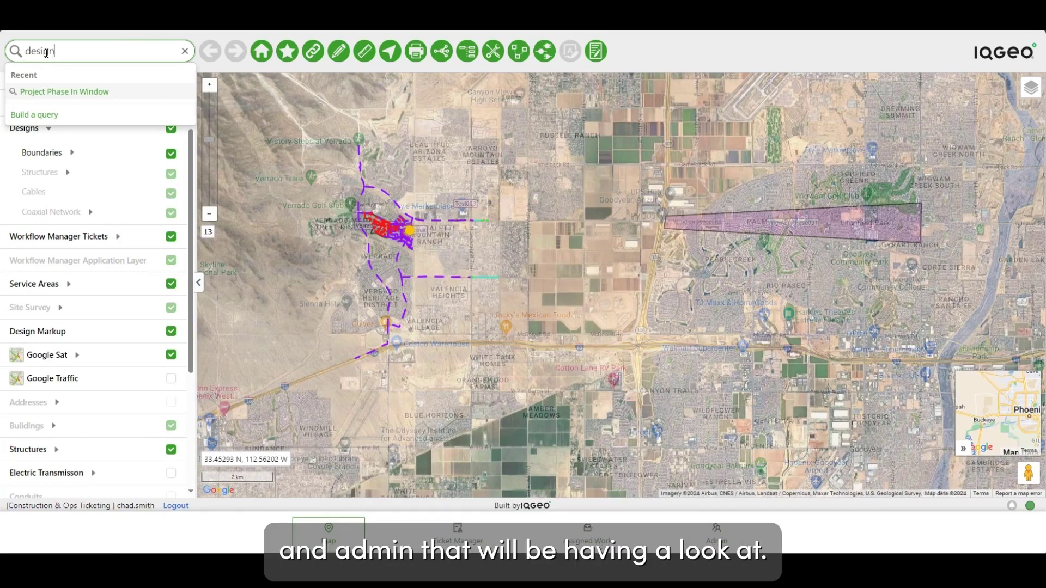
type("gn")
mouse_move(71, 75)
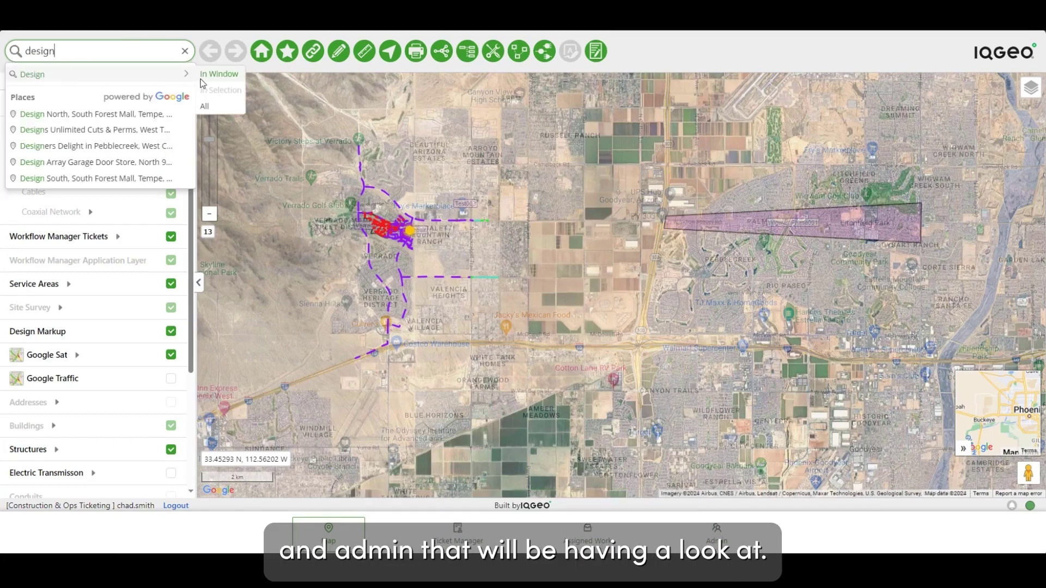
left_click(210, 75)
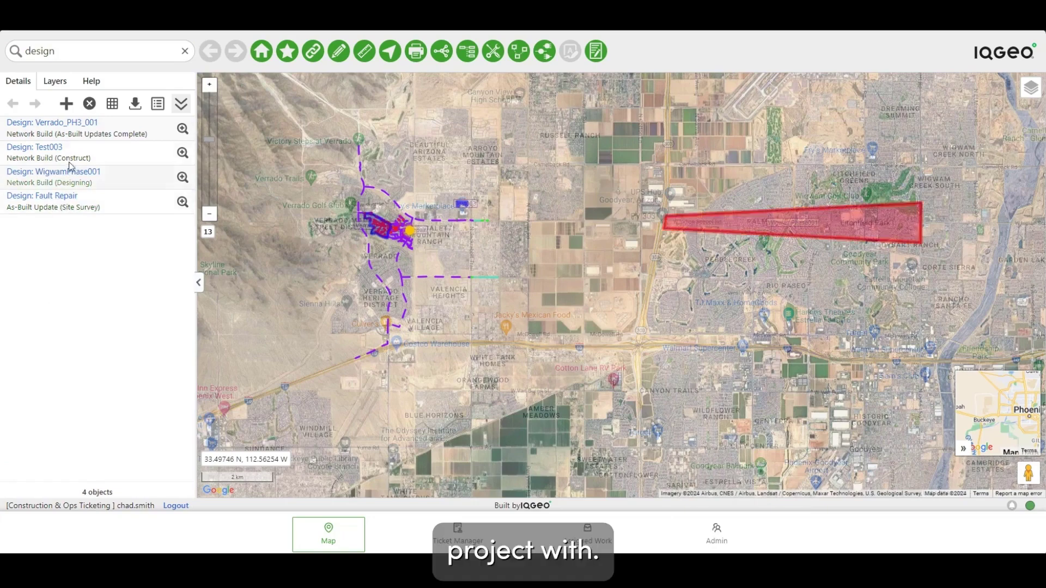
left_click(54, 152)
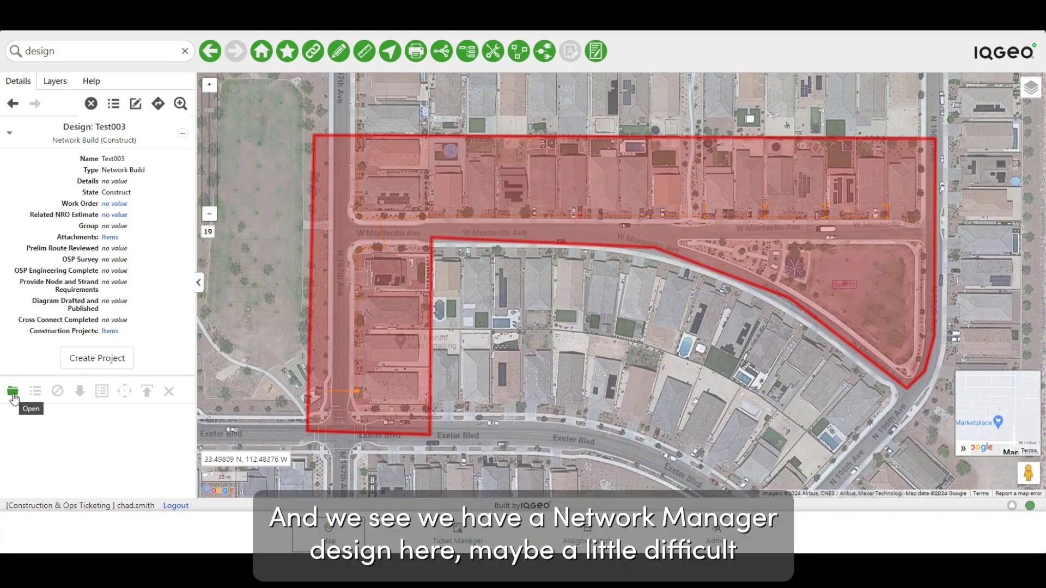
left_click(103, 361)
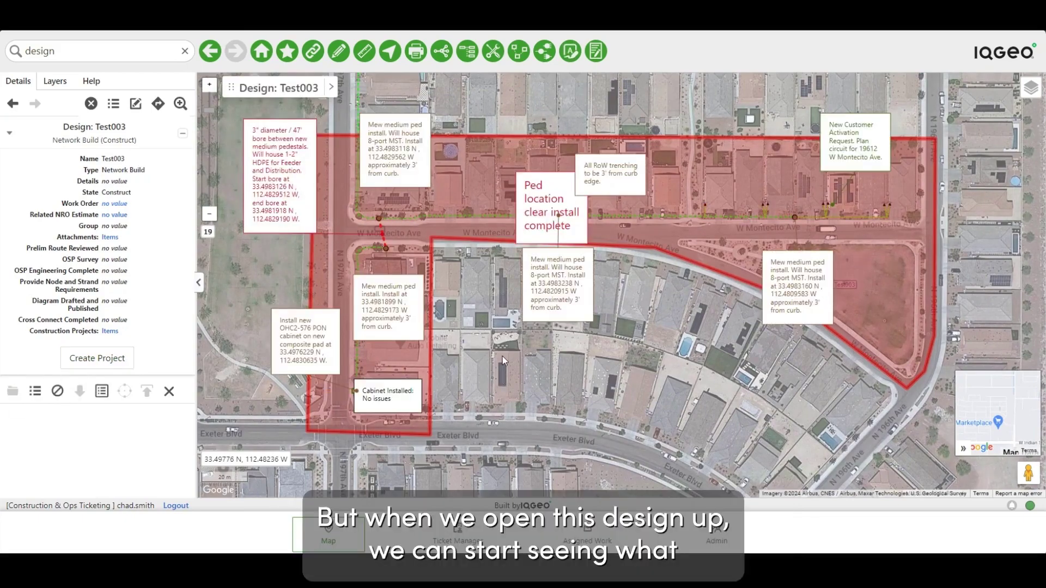
scroll(503, 357, "down", 1)
scroll(485, 326, "up", 2)
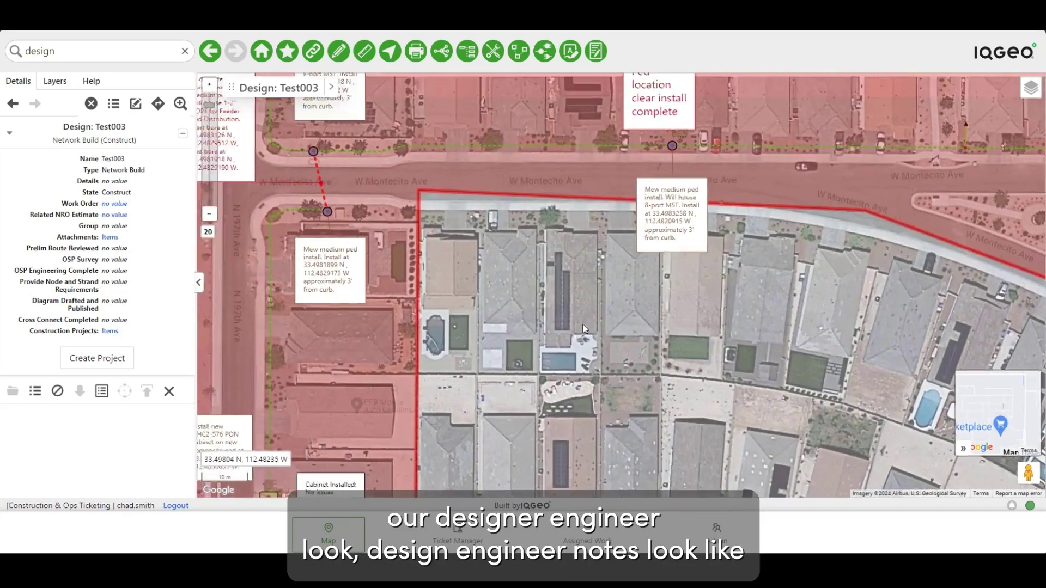
left_click_drag(486, 326, 502, 350)
scroll(754, 249, "up", 1)
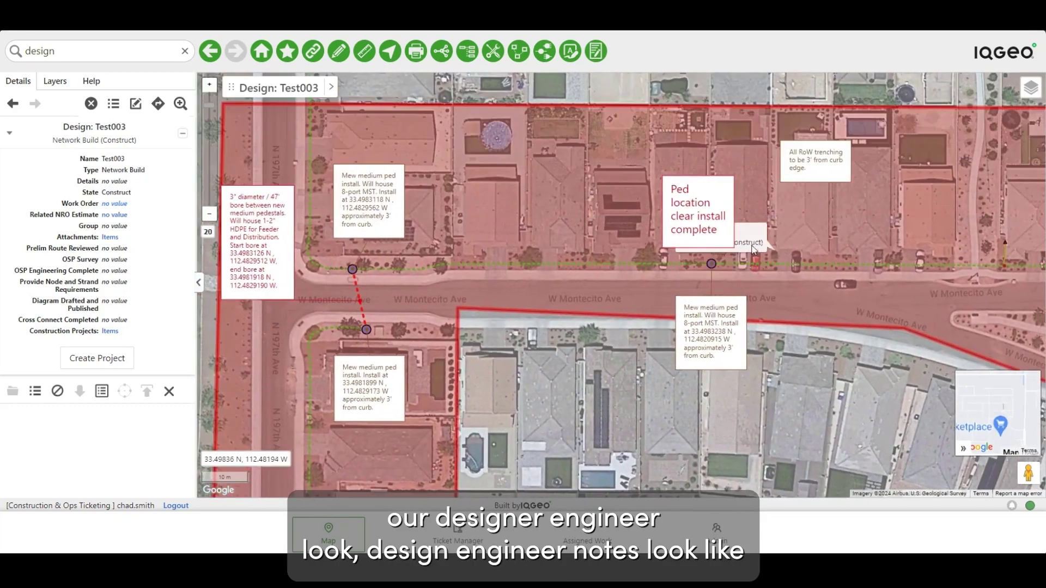
left_click_drag(576, 435, 778, 248)
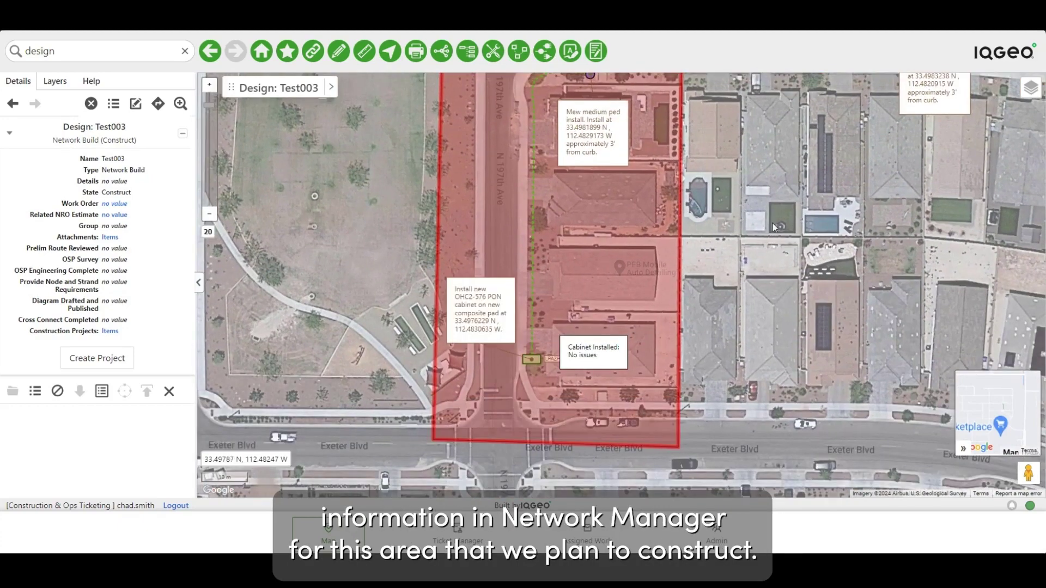
left_click_drag(764, 247, 630, 435)
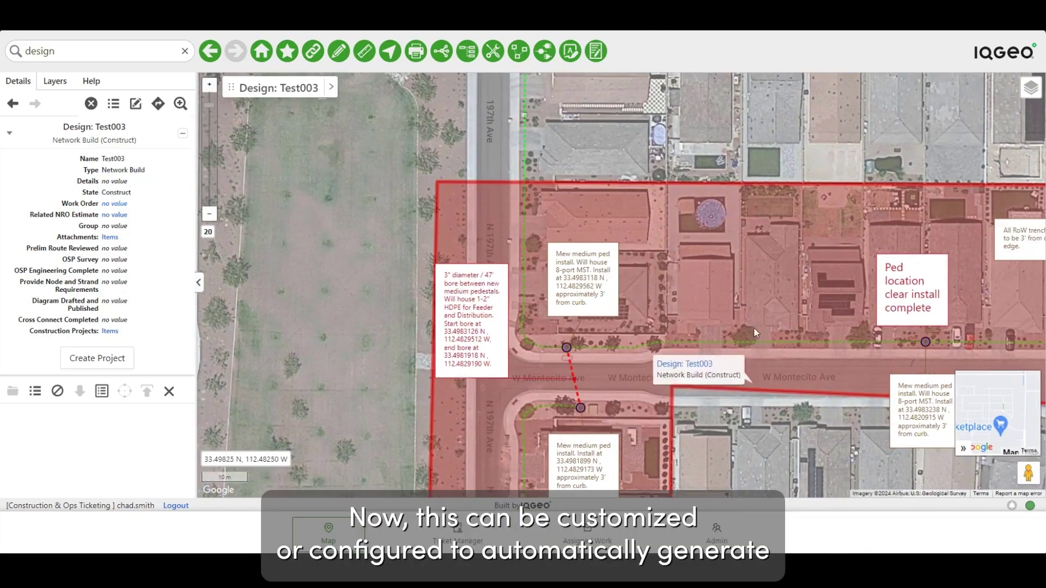
left_click(570, 51)
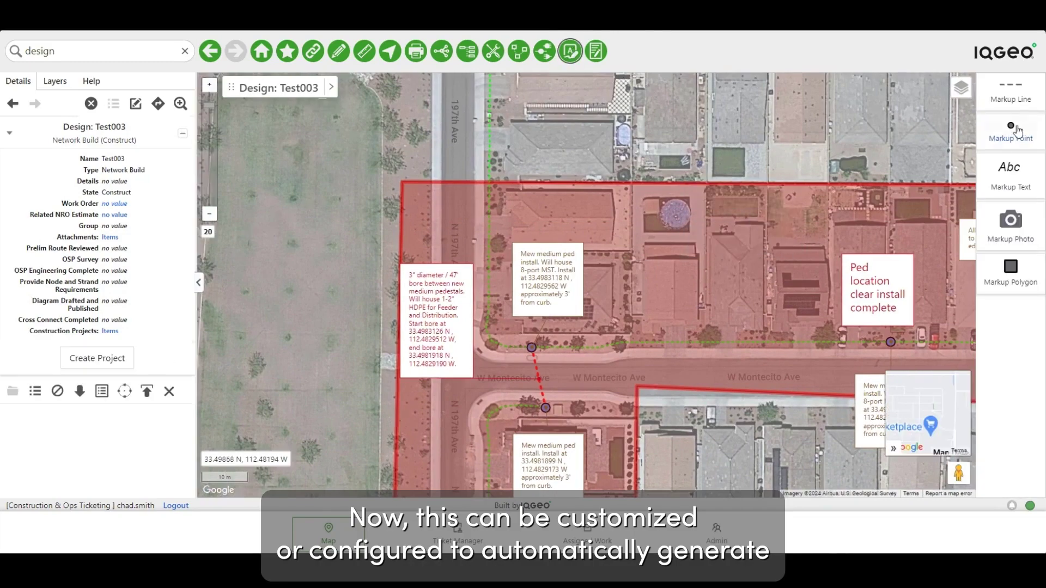
left_click(576, 54)
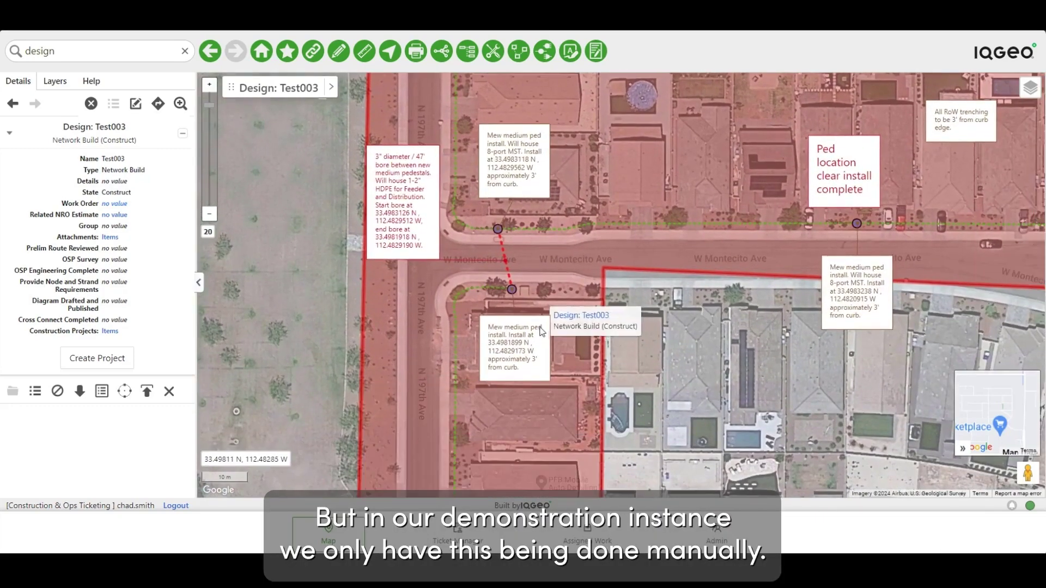
Step: Turn off the Design Markup layer in the map layer list
left_click(55, 82)
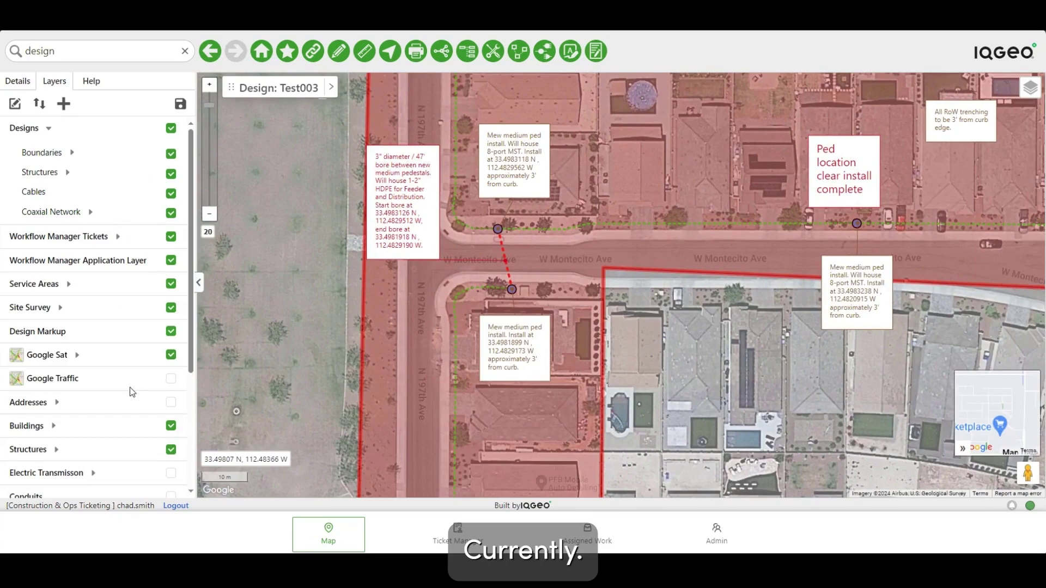
scroll(135, 403, "down", 3)
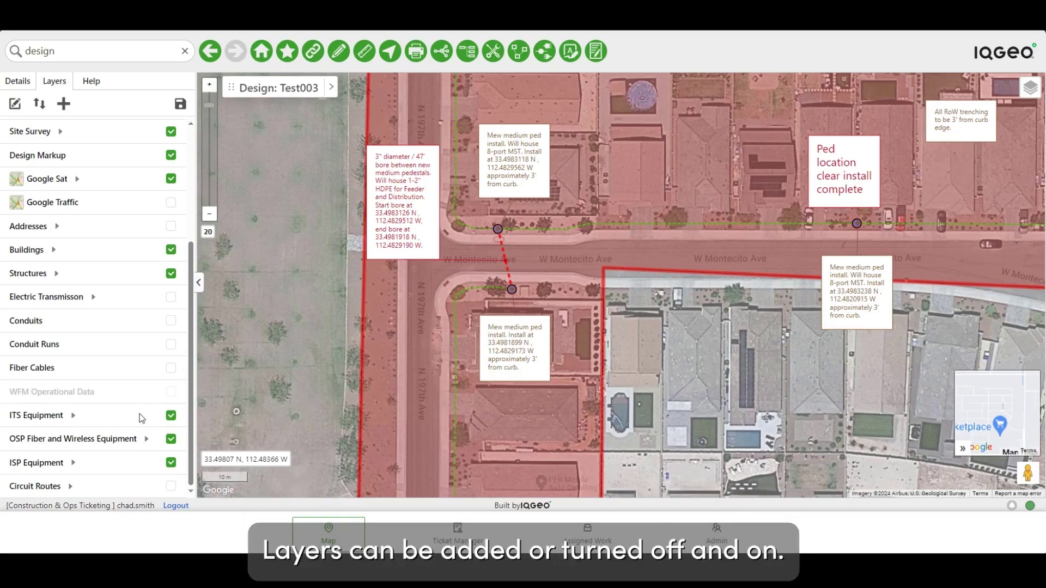
scroll(141, 418, "up", 3)
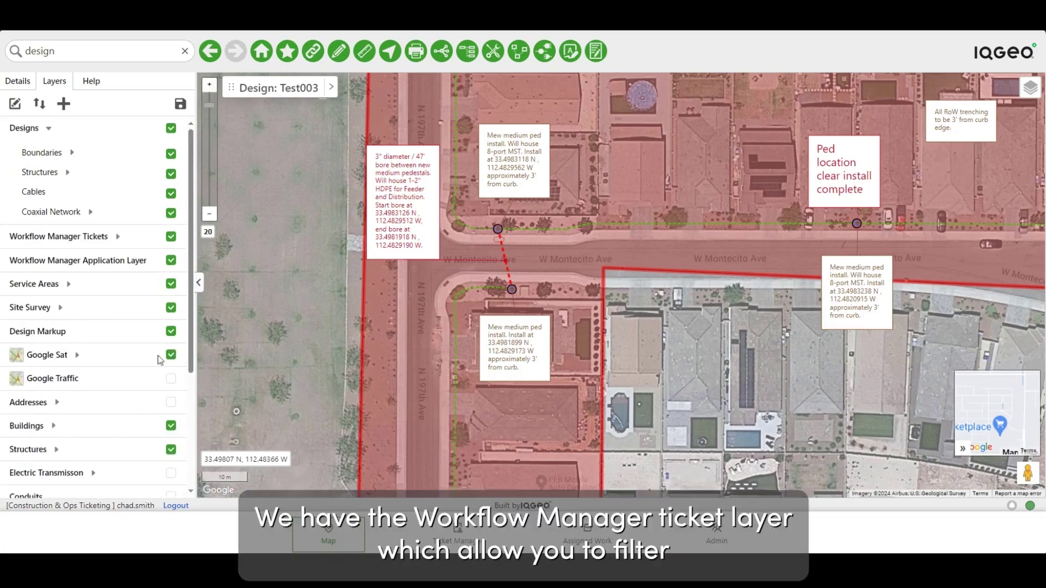
left_click(171, 332)
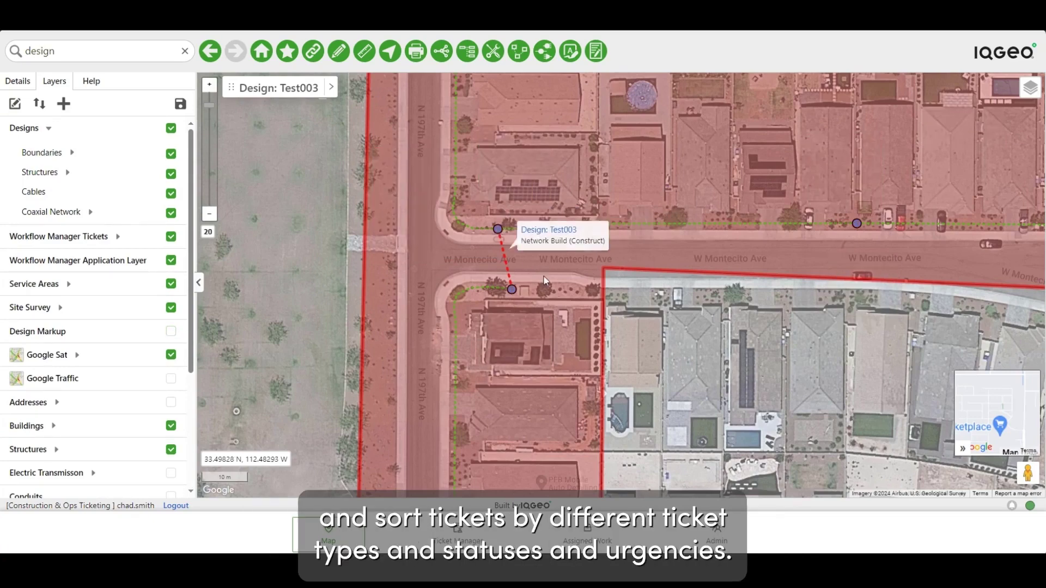
Step: Inspect pedestal LPAZUUB001's details, its Splice Tray 1, and splice closure LPAZSPL001's report options
left_click(563, 297)
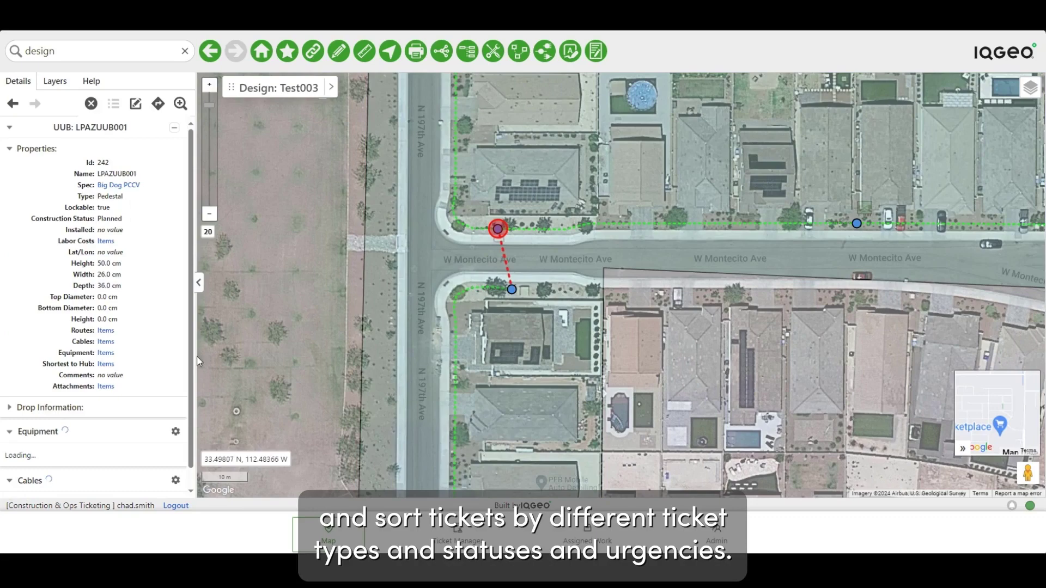
left_click_drag(197, 351, 256, 342)
scroll(208, 320, "down", 3)
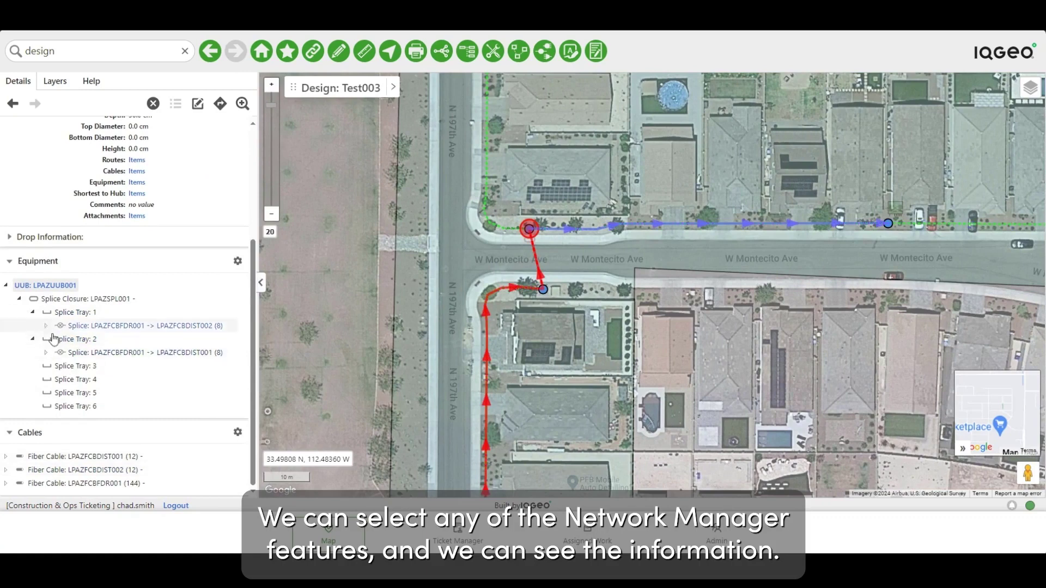
left_click(46, 326)
left_click(46, 325)
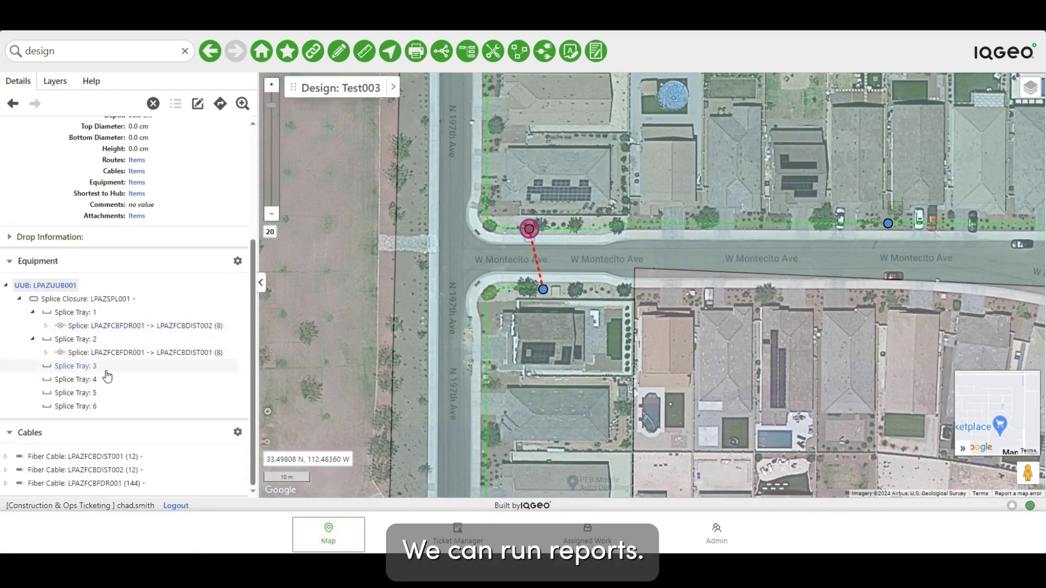
right_click(86, 301)
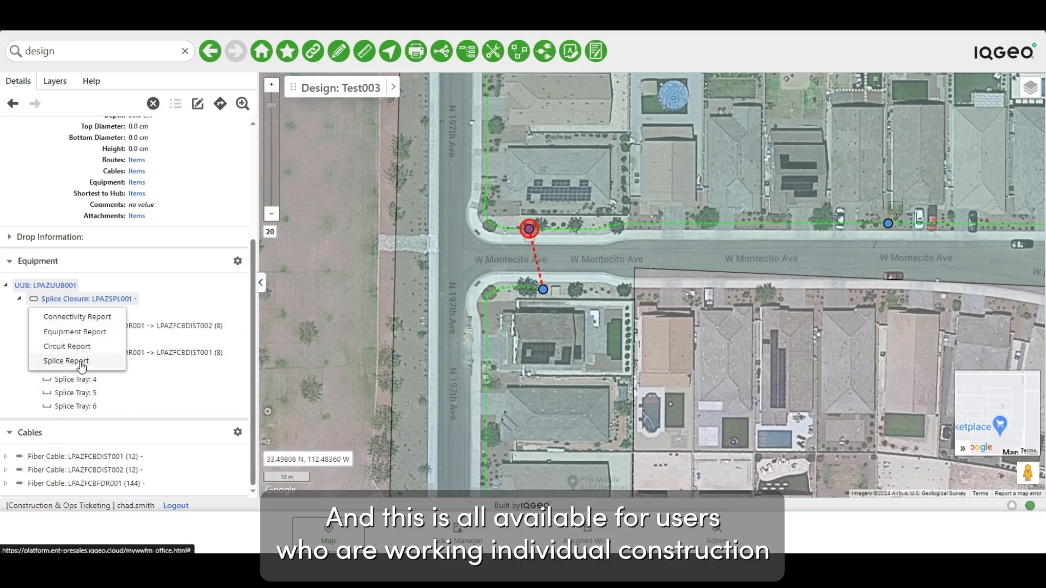
left_click(309, 357)
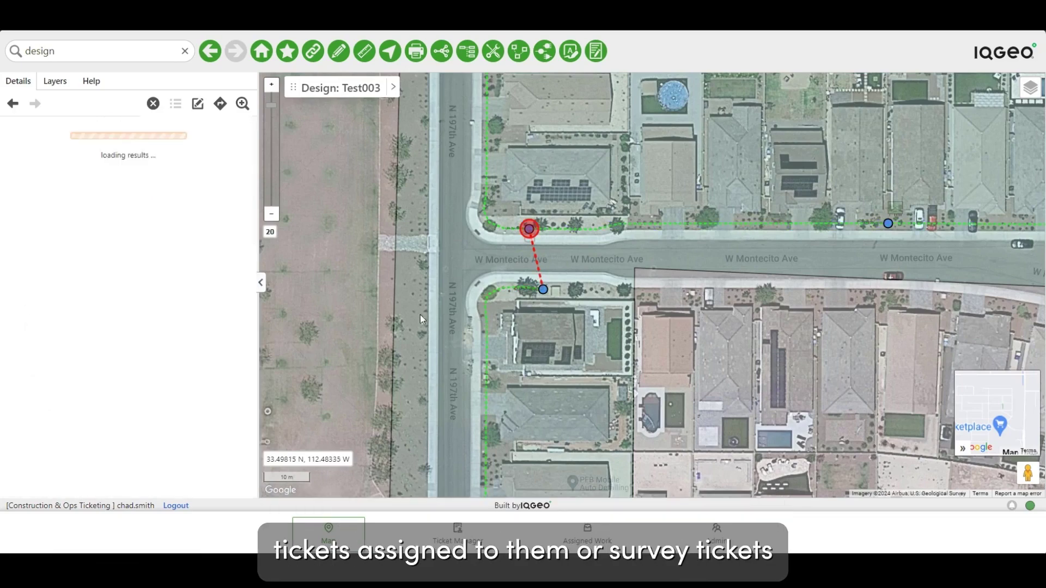
Step: Select underground route 310 and inspect its 2.0in grey conduit and fiber cables
scroll(423, 323, "down", 2)
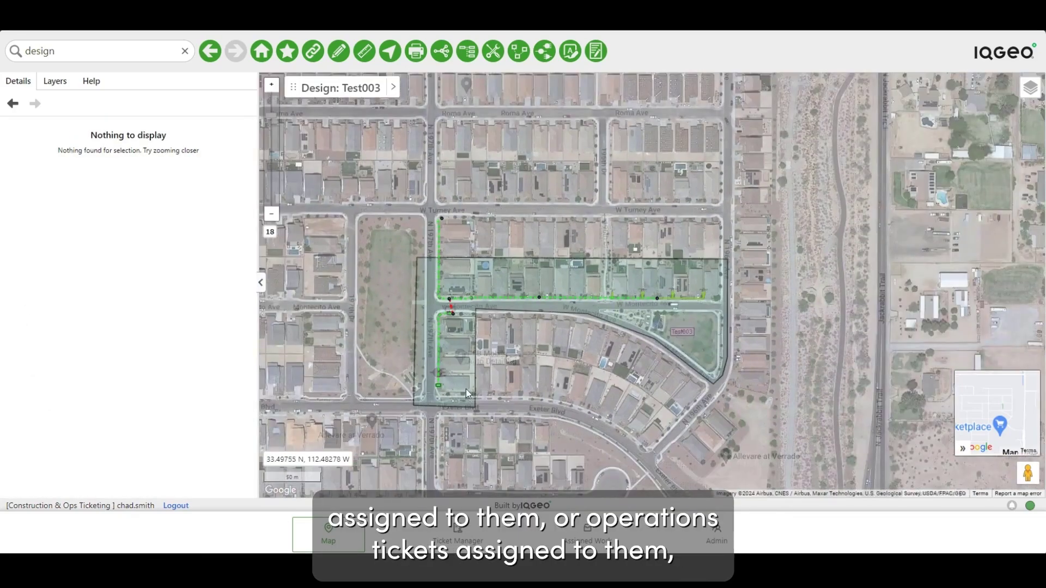
left_click_drag(466, 389, 449, 359)
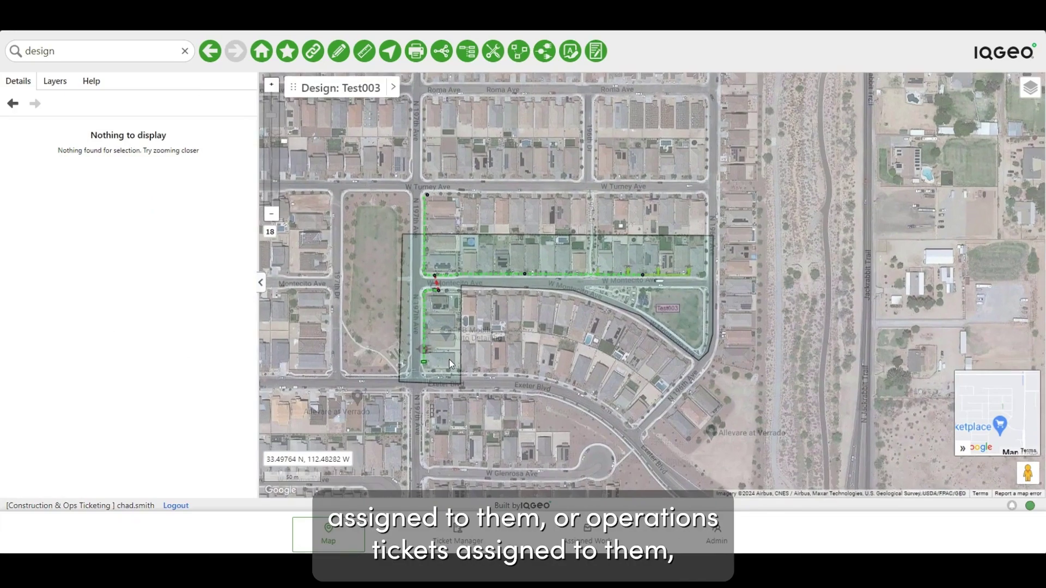
left_click(503, 275)
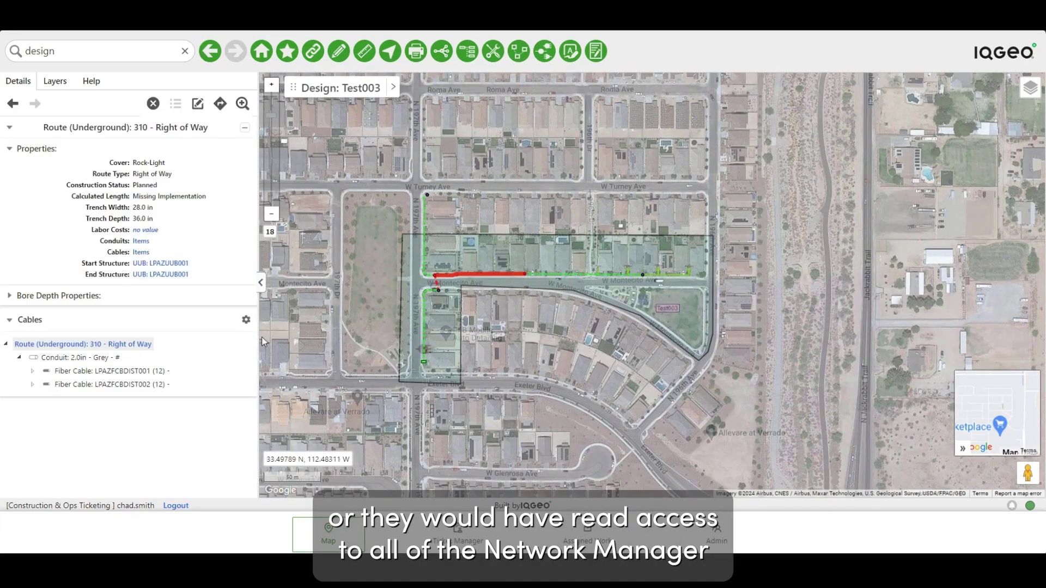
left_click(82, 358)
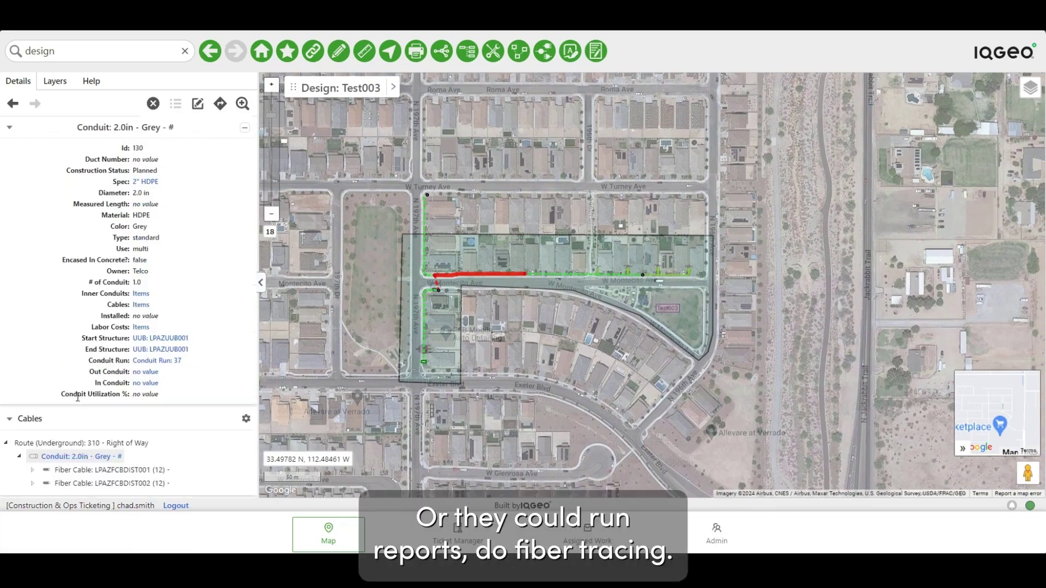
left_click(19, 457)
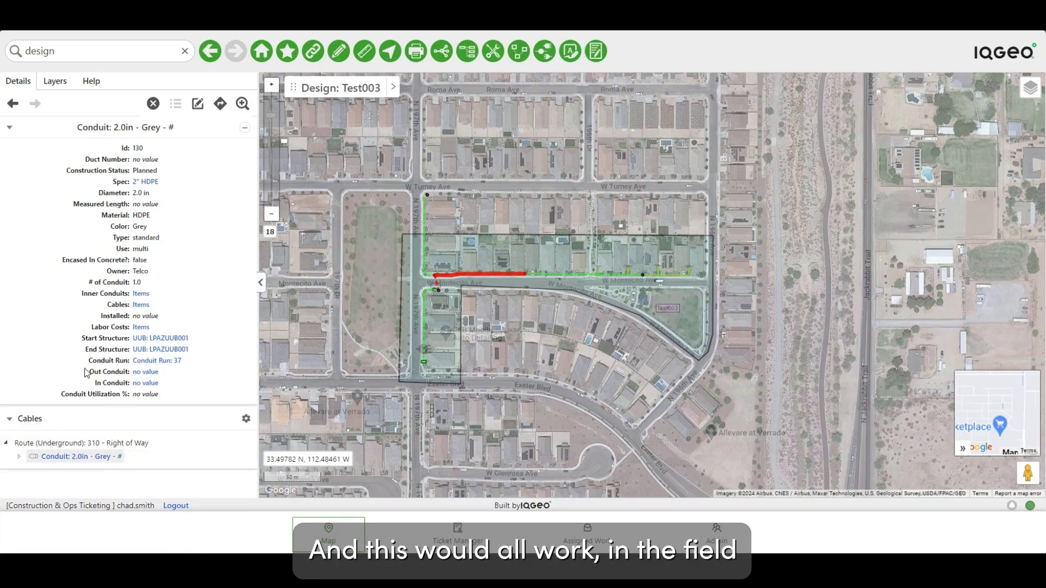
left_click(19, 457)
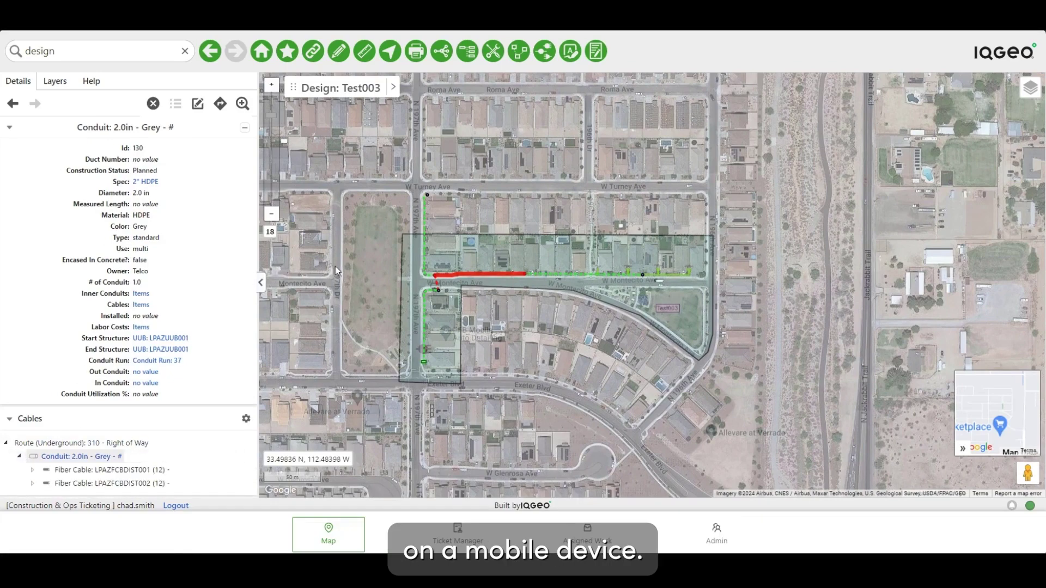
Step: Clear the map selection and go back to the layer list
right_click(372, 257)
left_click(403, 275)
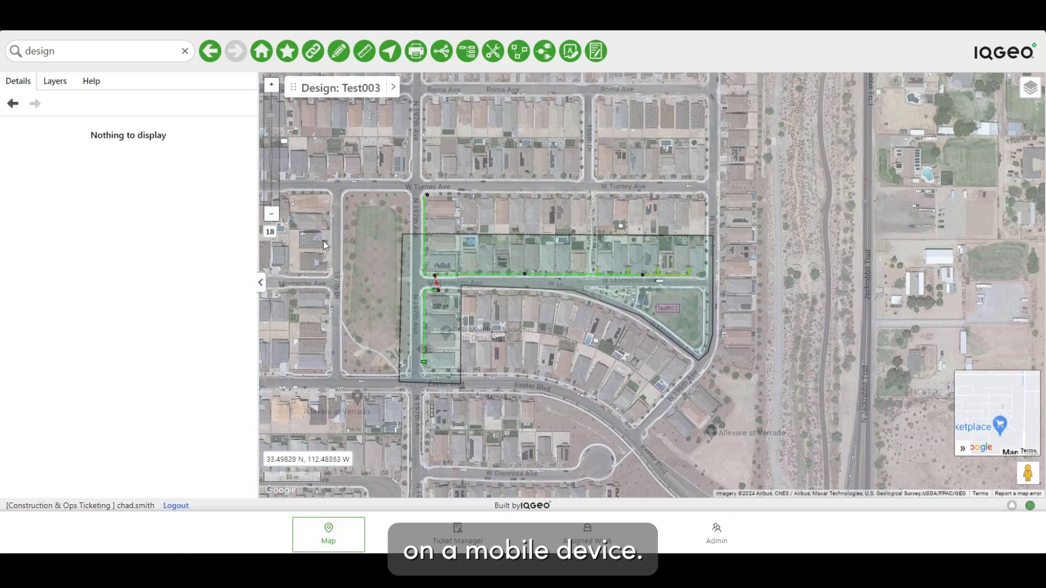
left_click(56, 81)
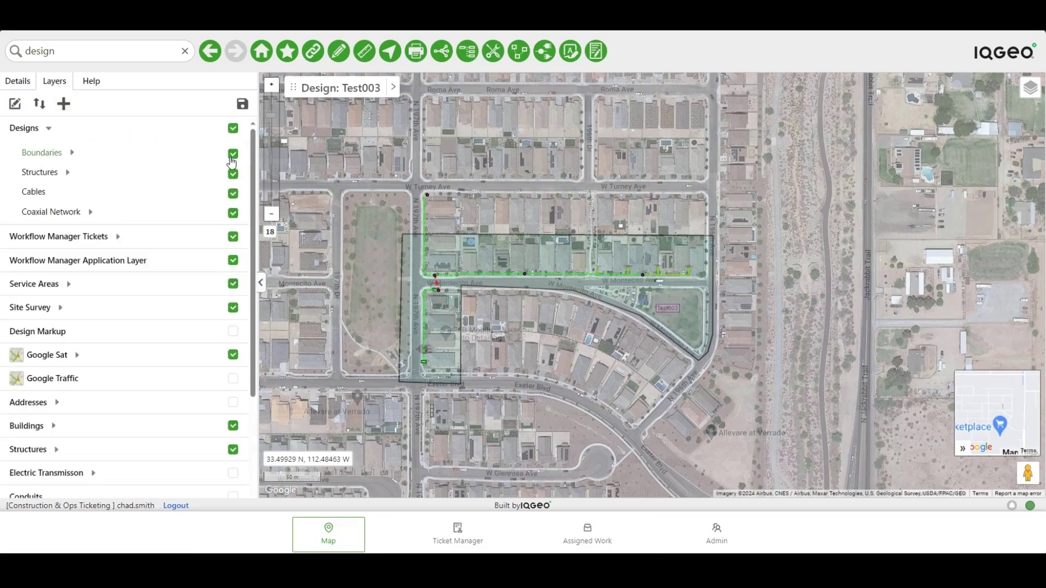
Step: Close the Test003 design and select its design area polygon to show its details
left_click(393, 87)
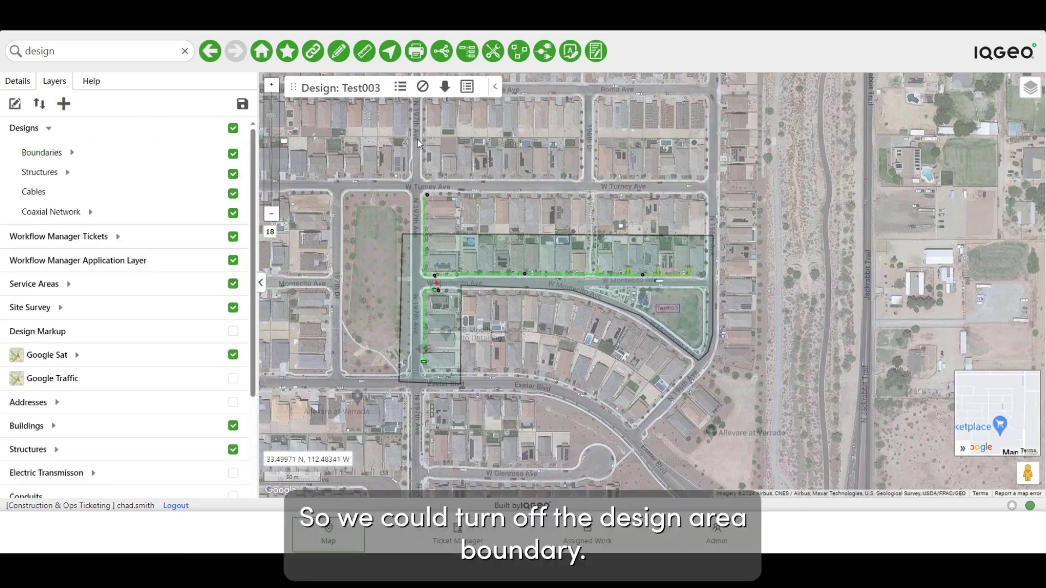
left_click(532, 87)
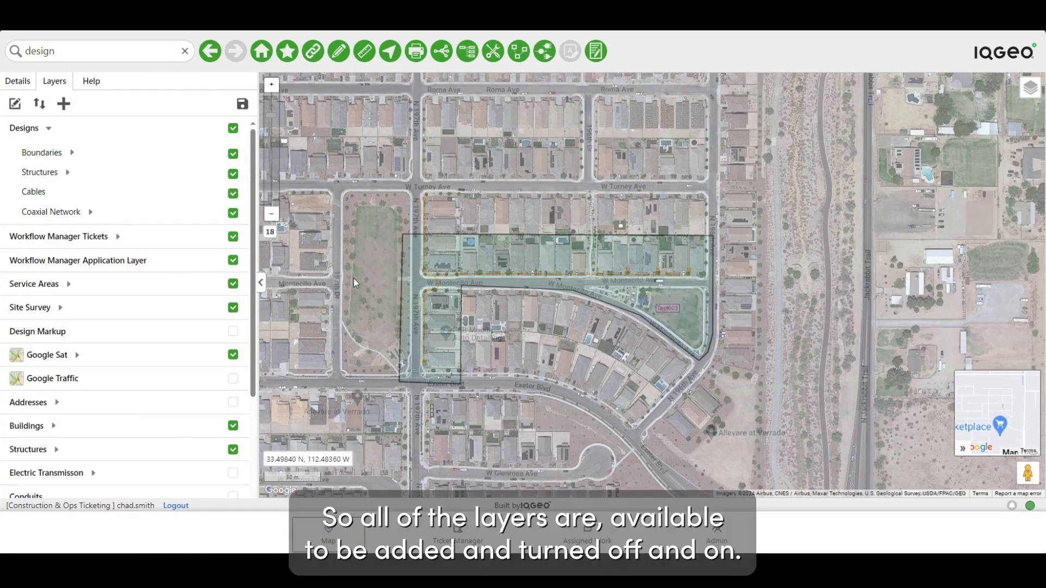
left_click(415, 260)
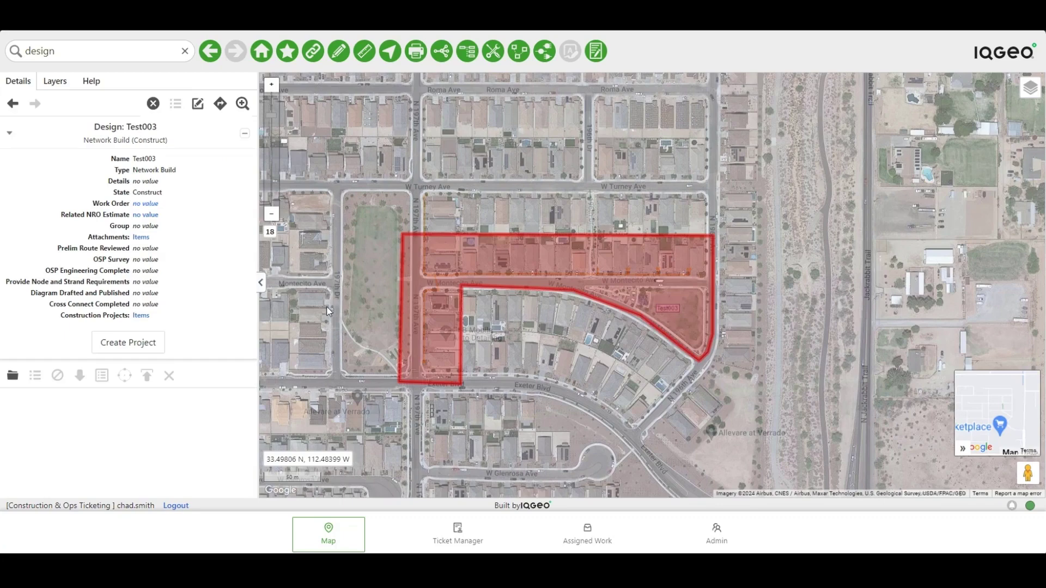
Step: Start a project from Test003 with type New Build and group Construction
left_click(119, 344)
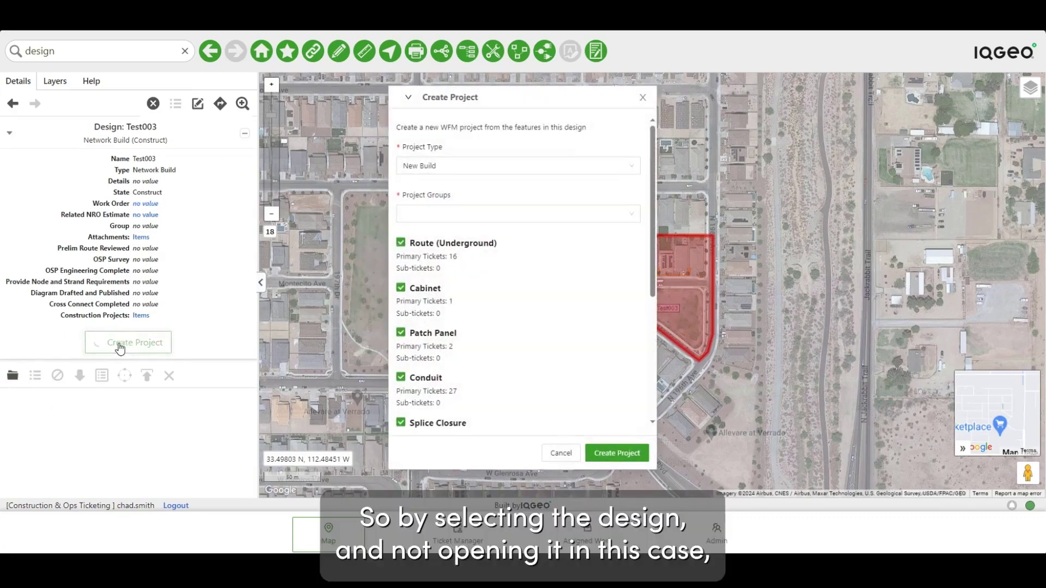
left_click(414, 171)
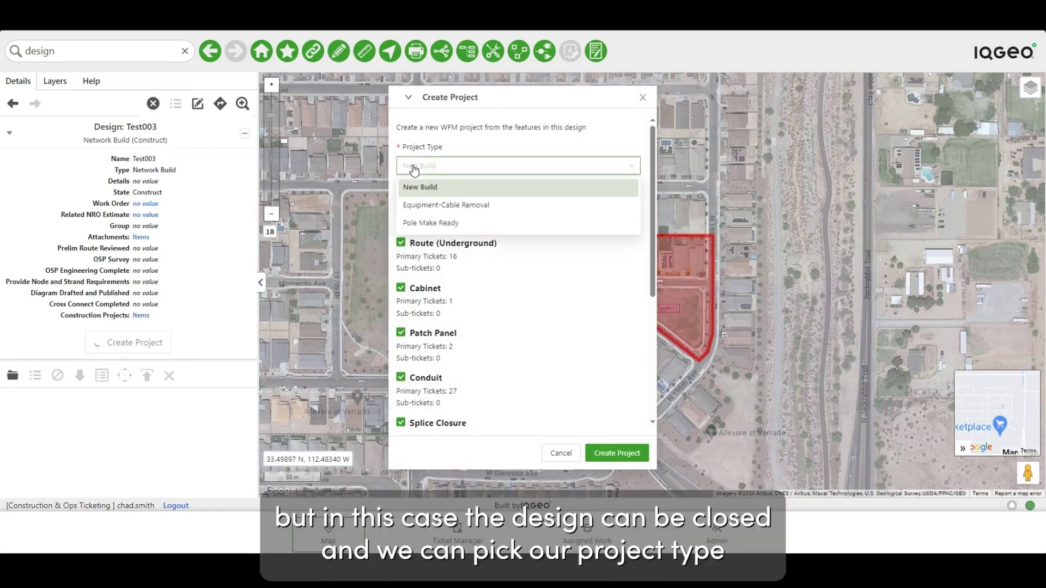
left_click(419, 186)
left_click(431, 211)
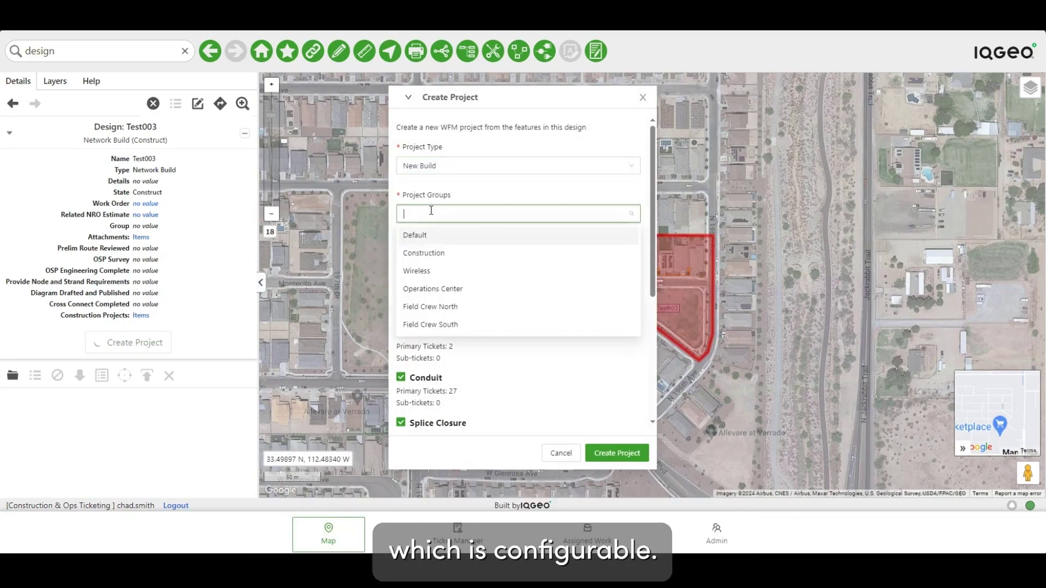
left_click(446, 255)
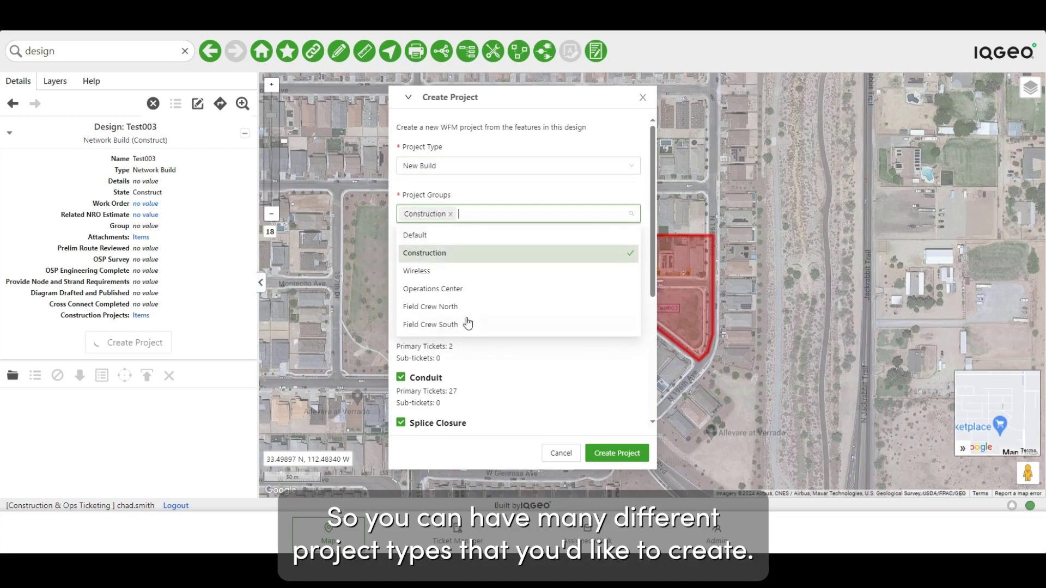
left_click(518, 419)
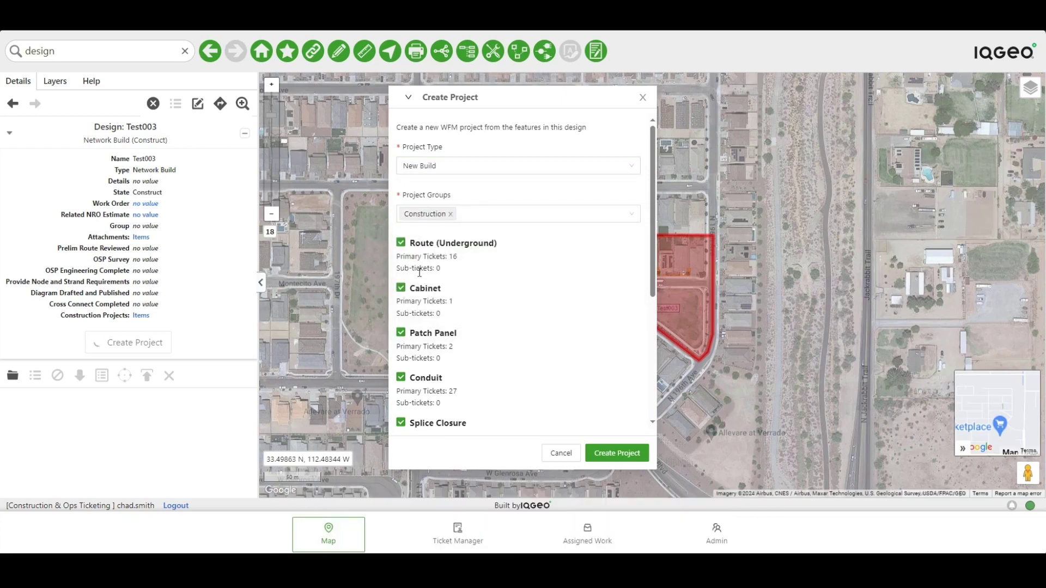
Step: Exclude Splitter and Patch Panel features from the tickets and create the project
scroll(426, 342, "down", 4)
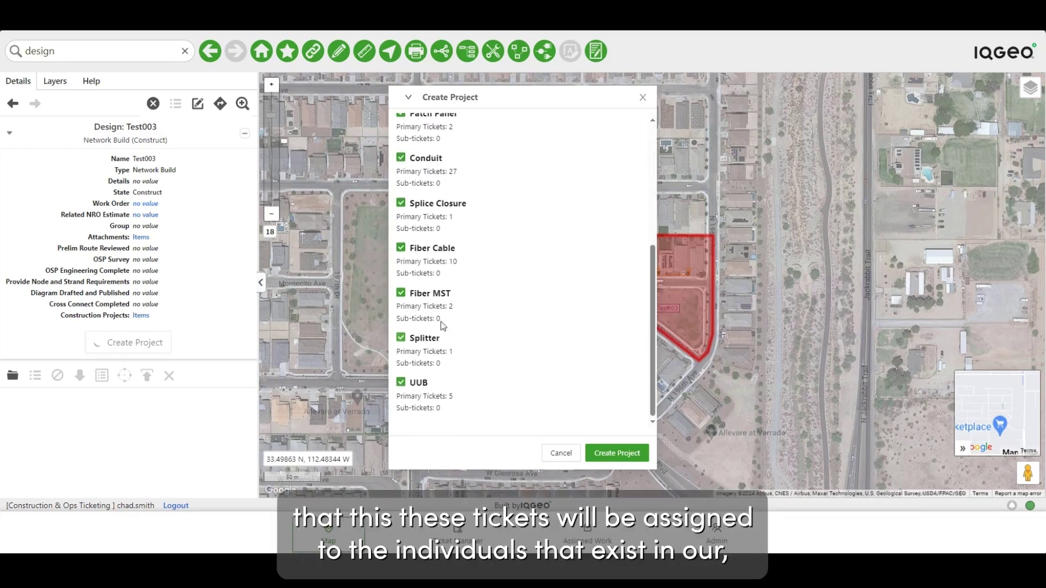
left_click(401, 338)
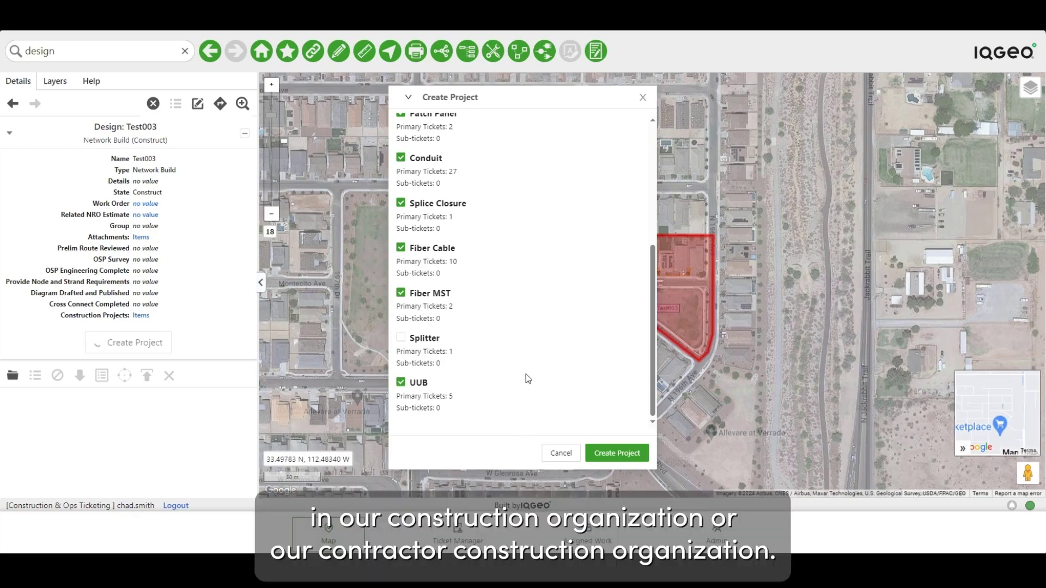
scroll(524, 372, "up", 3)
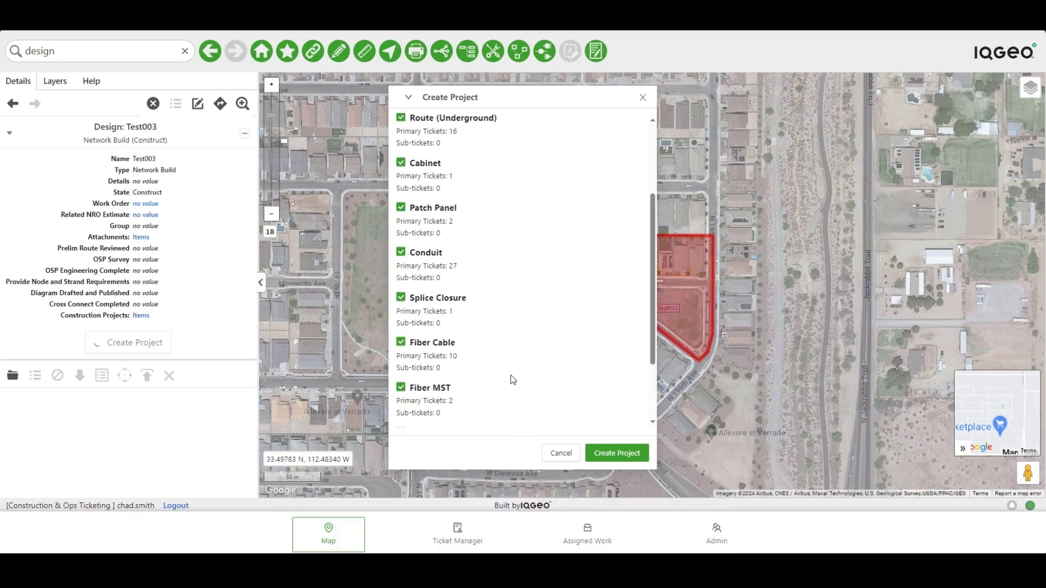
scroll(498, 380, "up", 1)
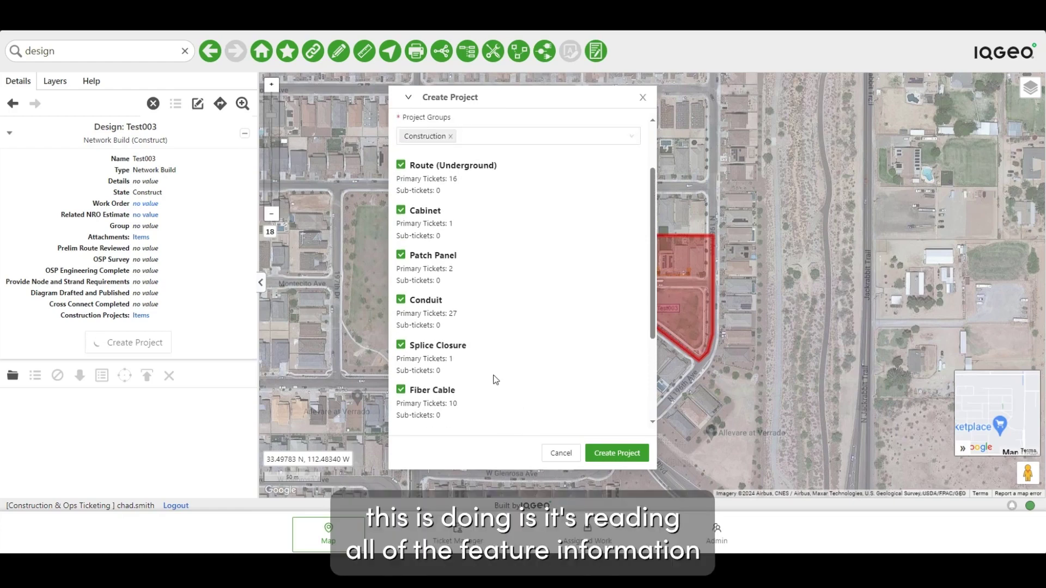
left_click(401, 255)
left_click(613, 448)
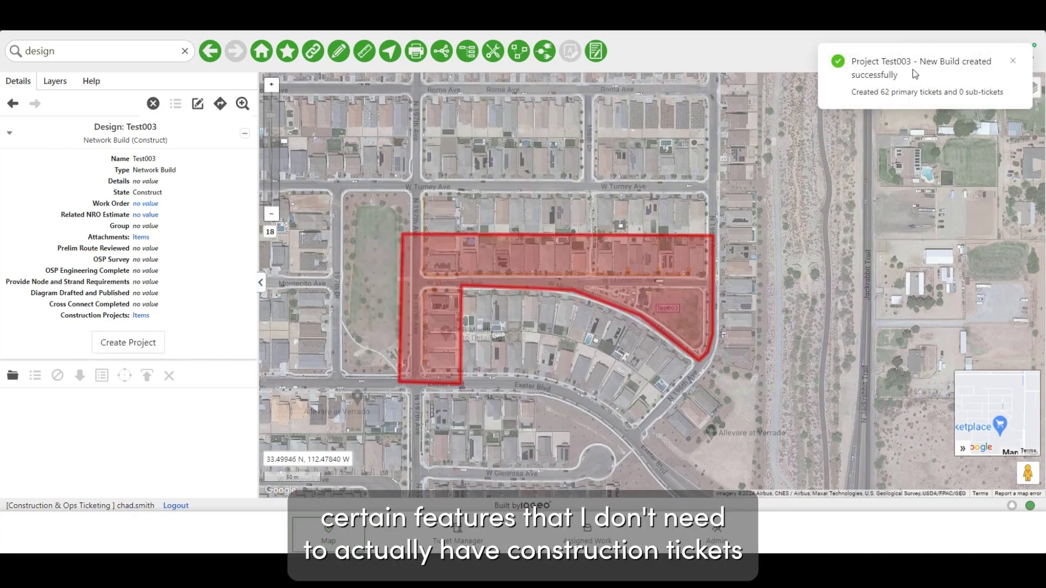
Step: Clear the design area selection and select the green route line to list its tickets
right_click(556, 315)
left_click(583, 335)
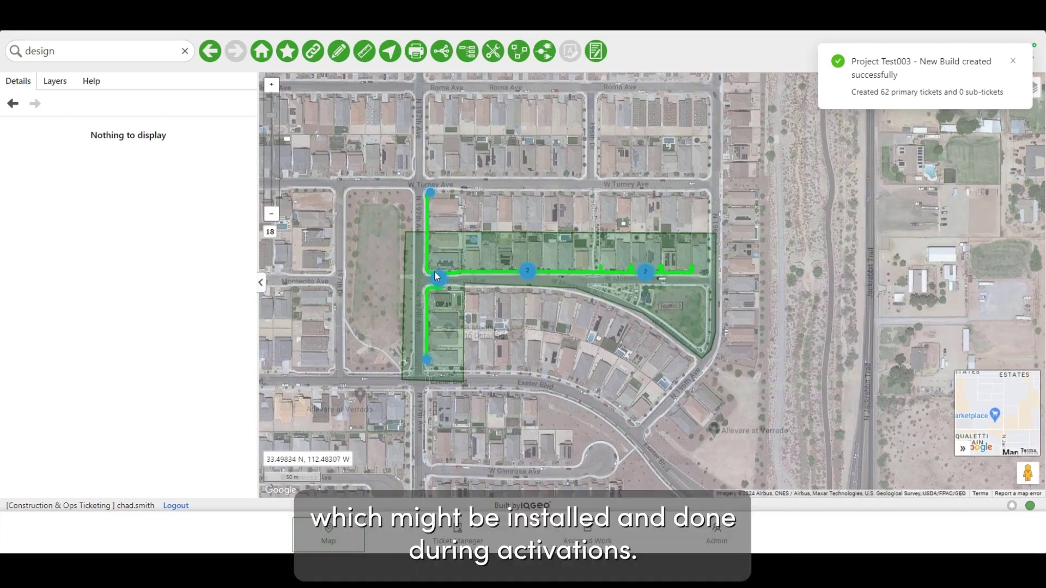
left_click(575, 272)
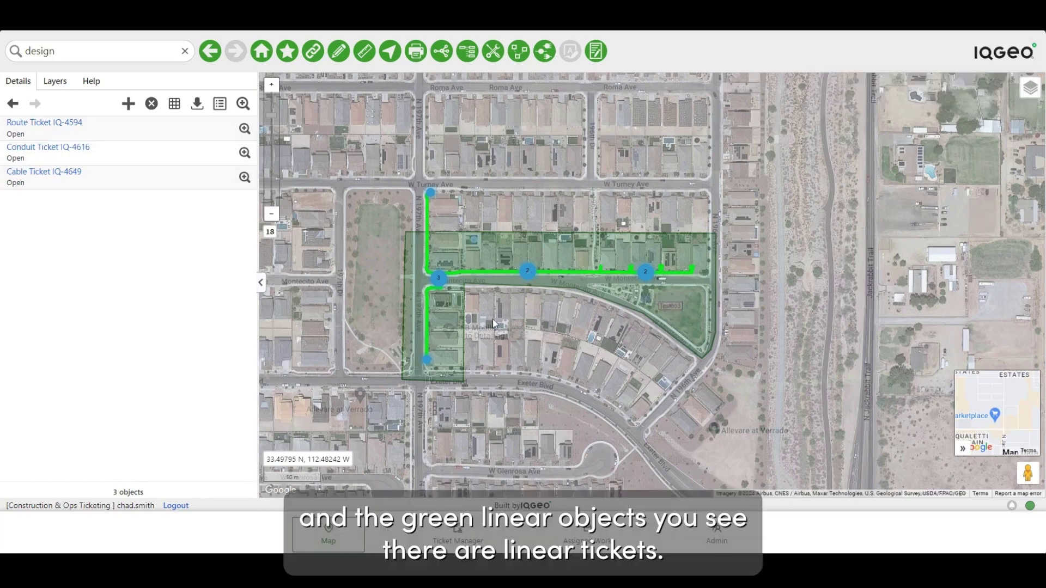
Step: Open Ticket Manager and raise the page size above 10 tickets per page
left_click(459, 534)
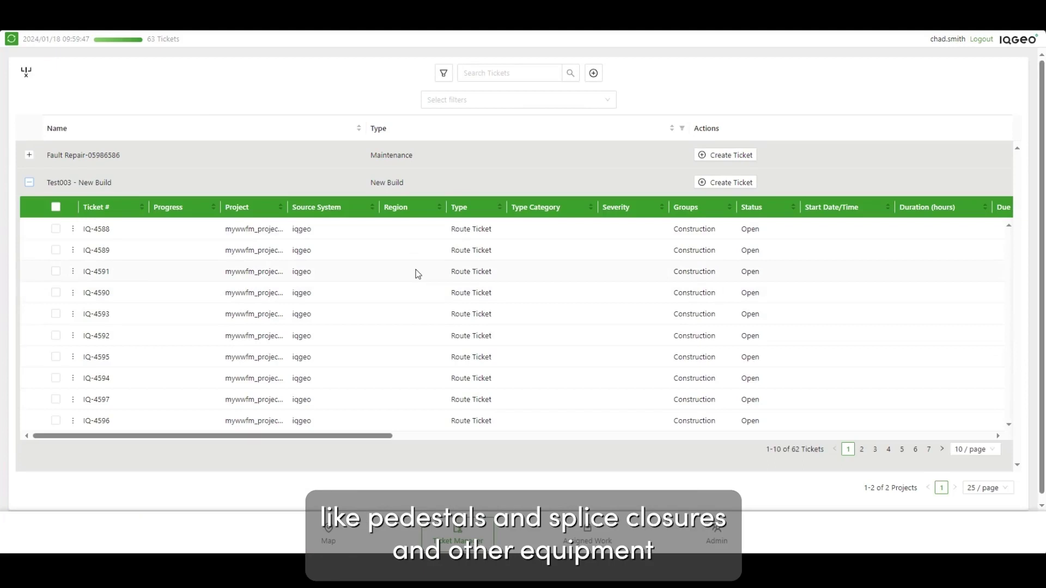
scroll(415, 293, "down", 1)
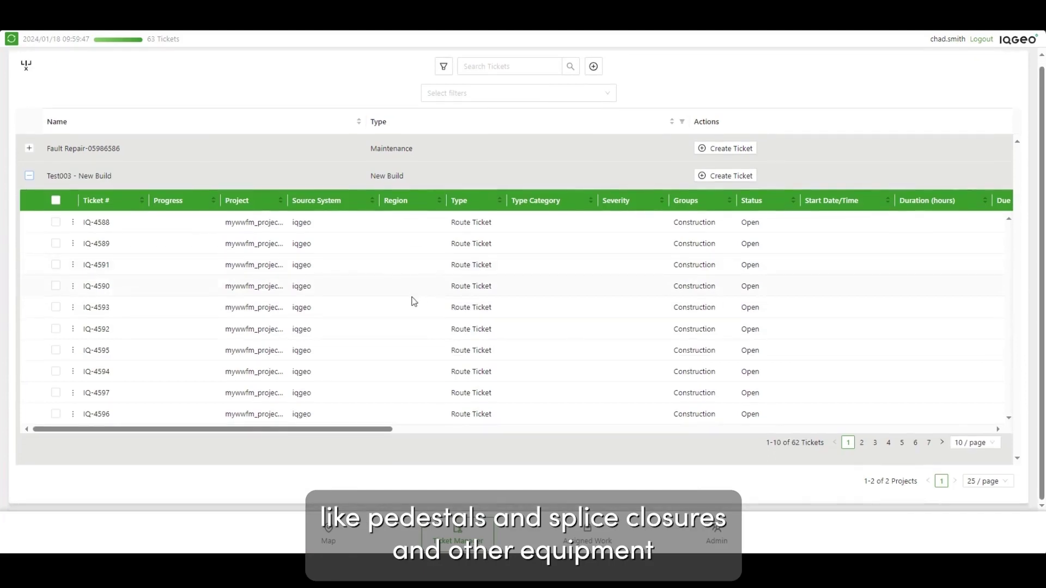
left_click(986, 453)
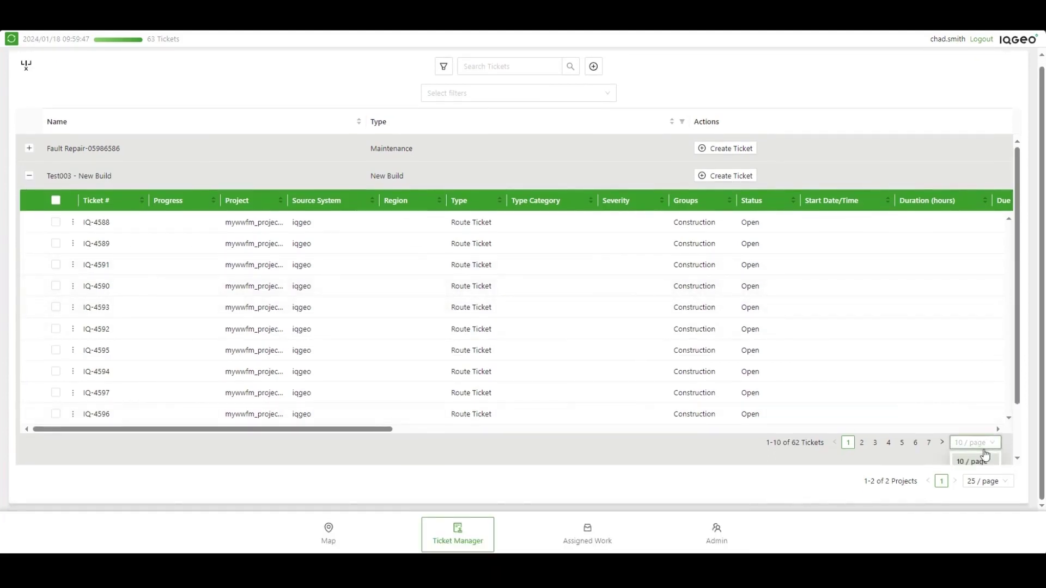
left_click(982, 444)
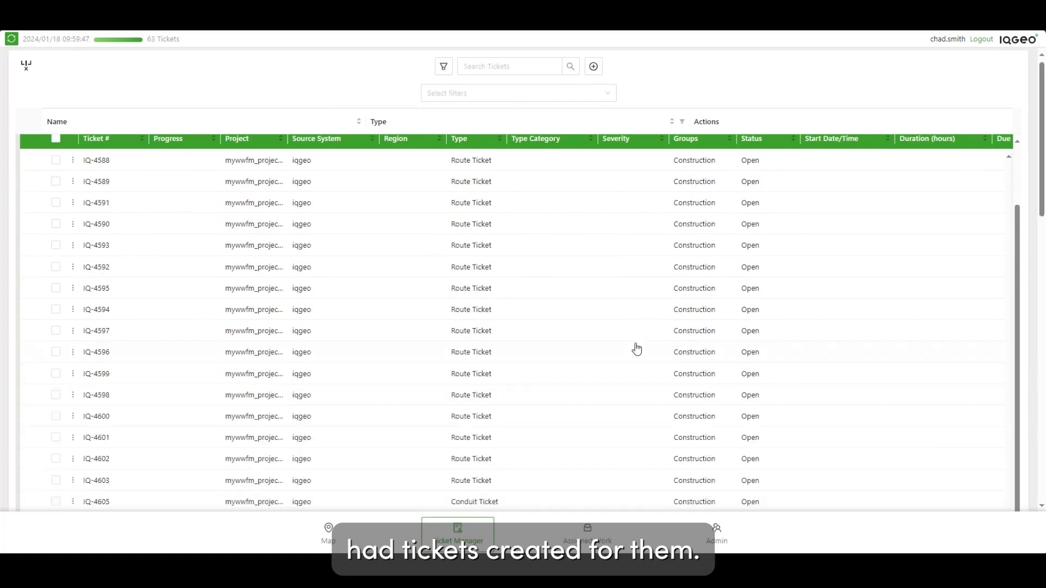
scroll(462, 318, "down", 8)
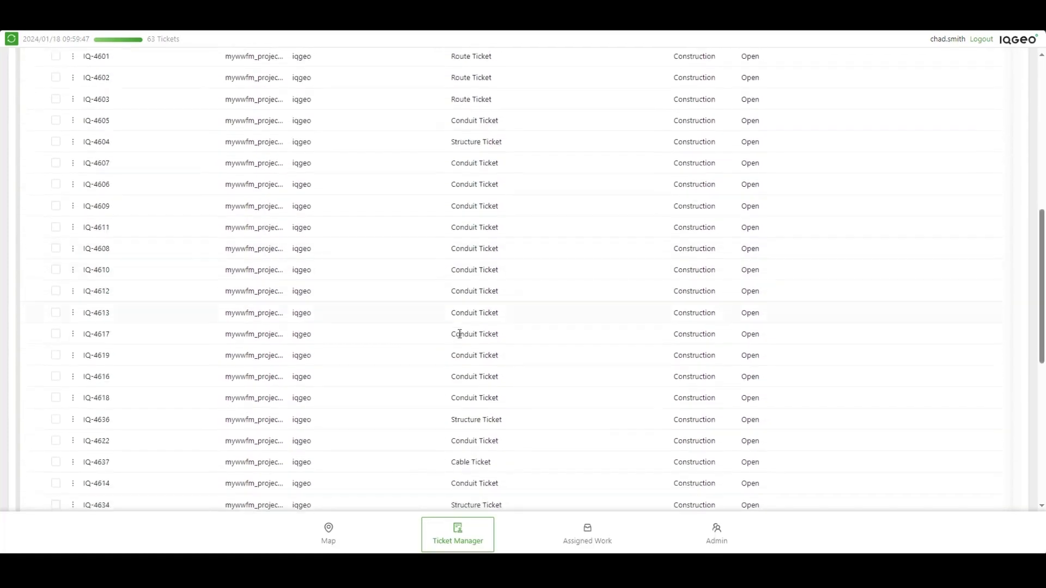
scroll(460, 334, "down", 3)
scroll(459, 338, "up", 10)
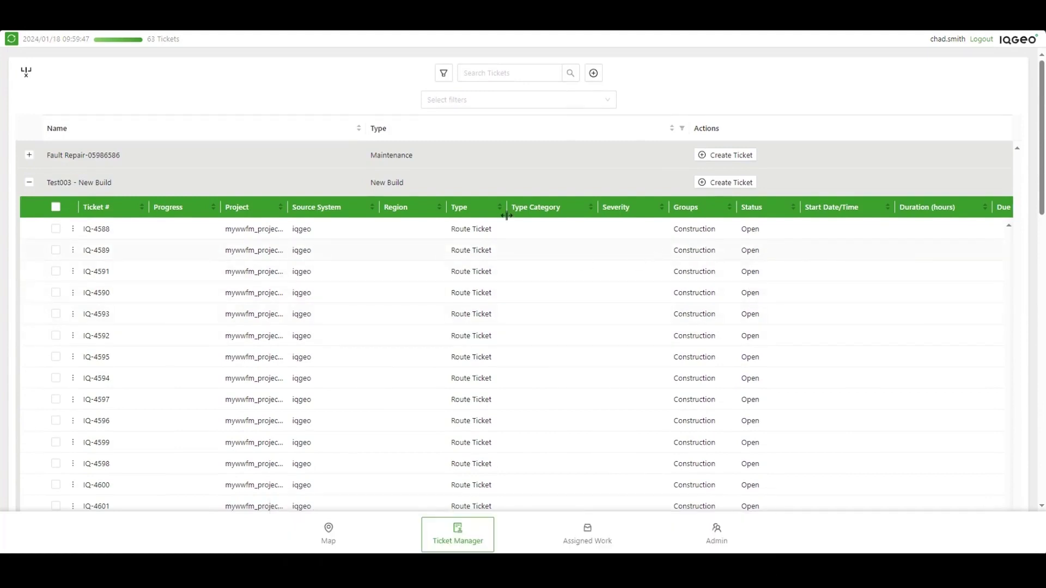
Step: Sort tickets by Type descending so Structure comes first, and tick IQ-4604
left_click(473, 213)
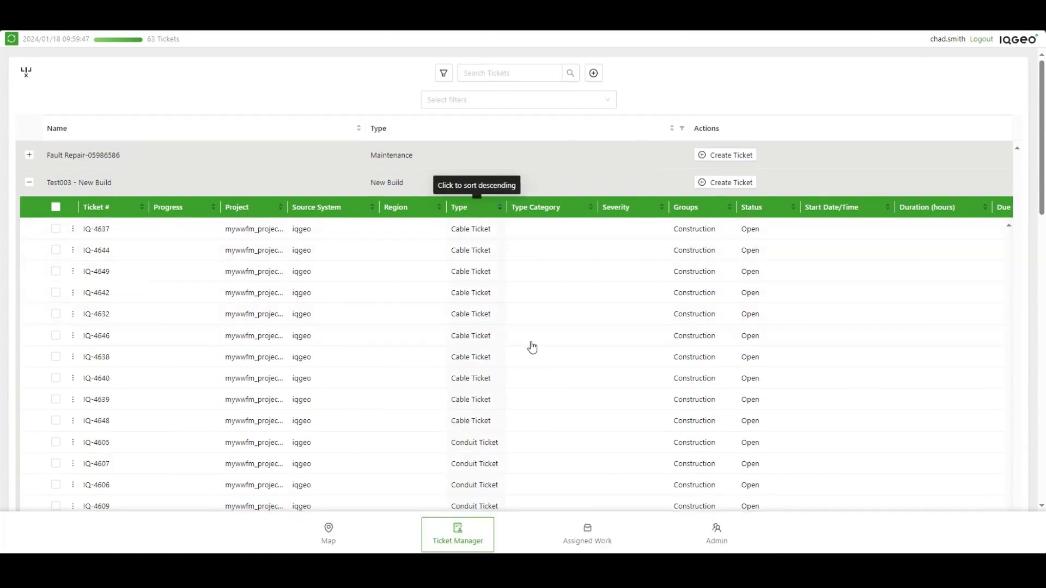
left_click(465, 213)
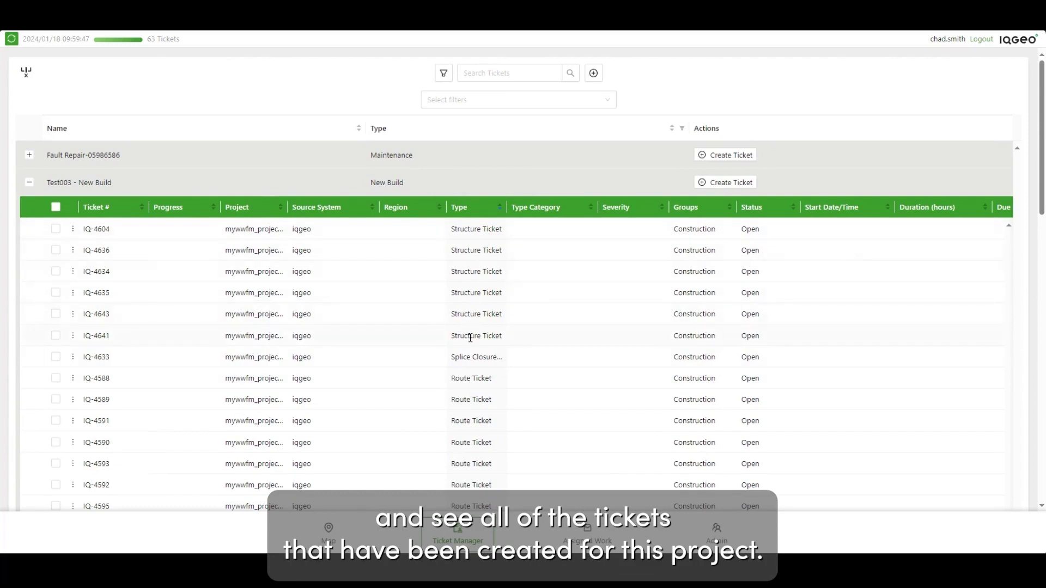
left_click(56, 229)
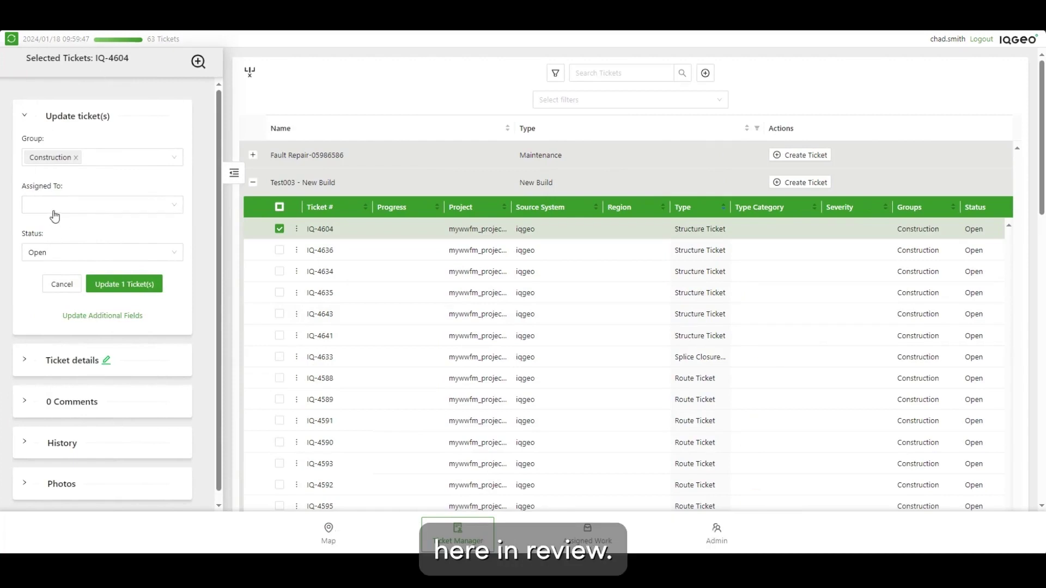
Step: Add structure tickets IQ-4636, IQ-4634, IQ-4635, IQ-4643 and IQ-4641 to the selection
left_click(55, 213)
left_click(53, 213)
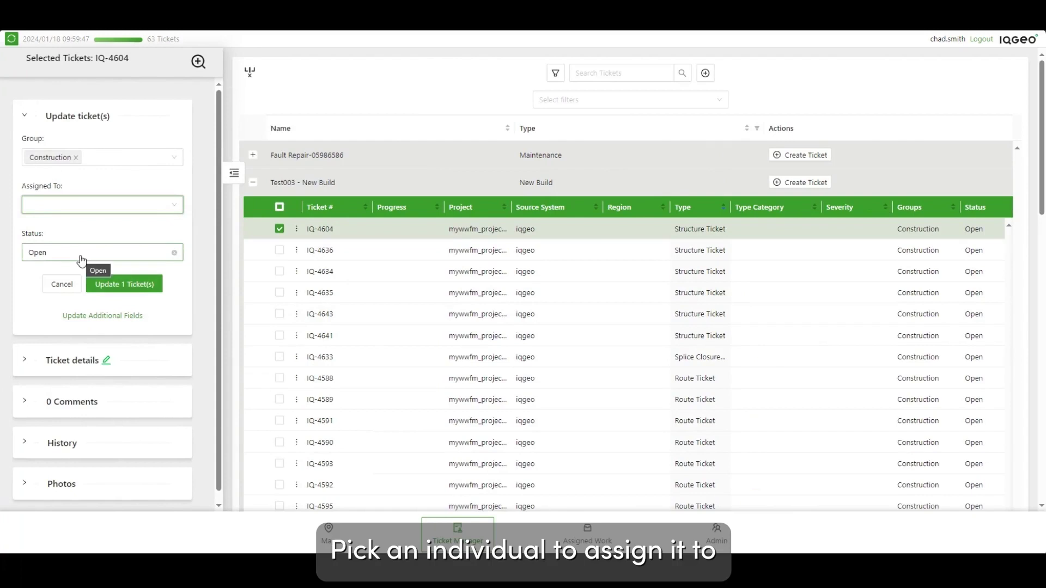
left_click(280, 250)
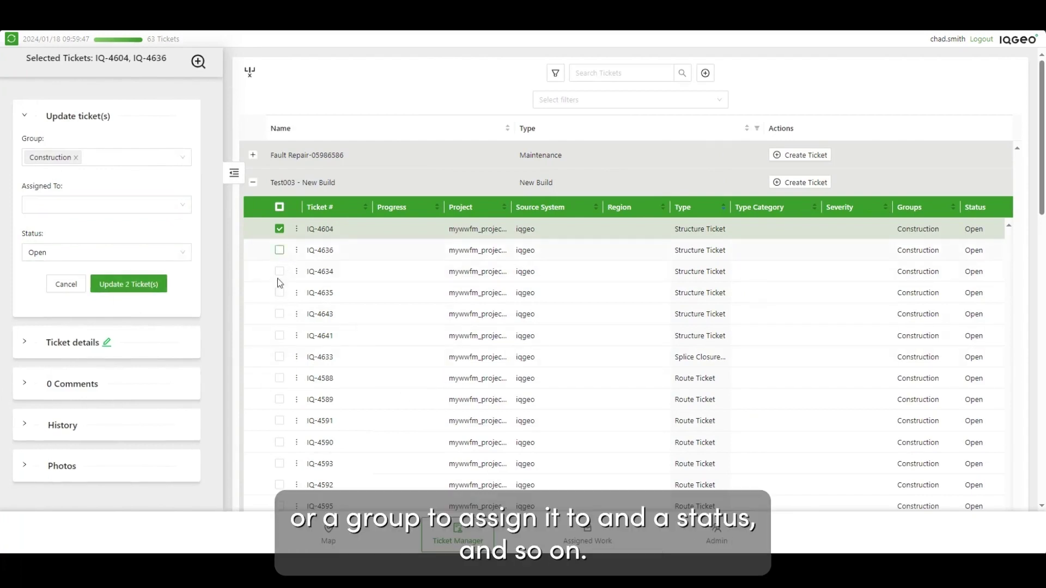
left_click(280, 272)
left_click(280, 292)
left_click(279, 314)
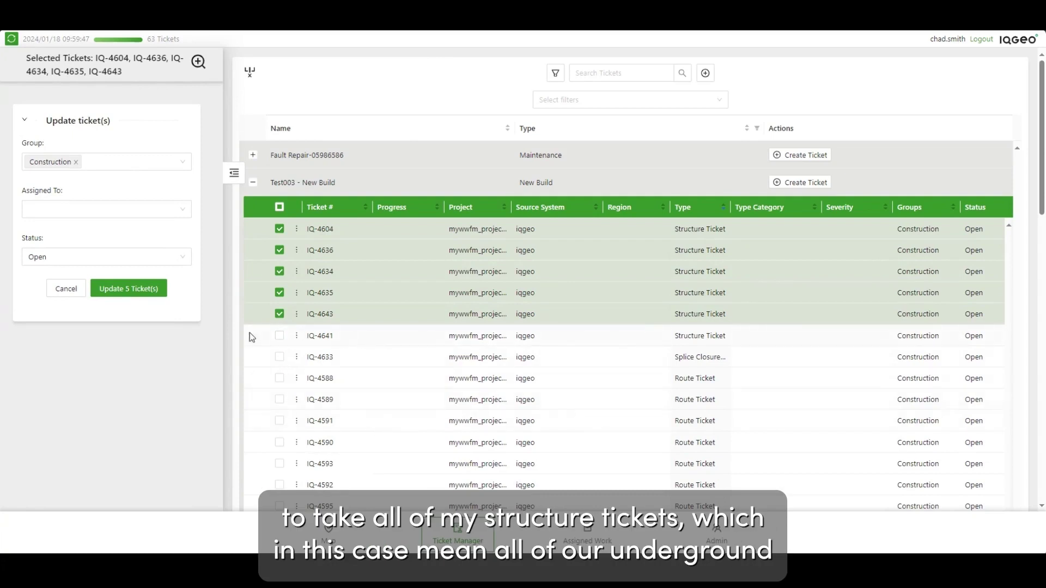
left_click(279, 336)
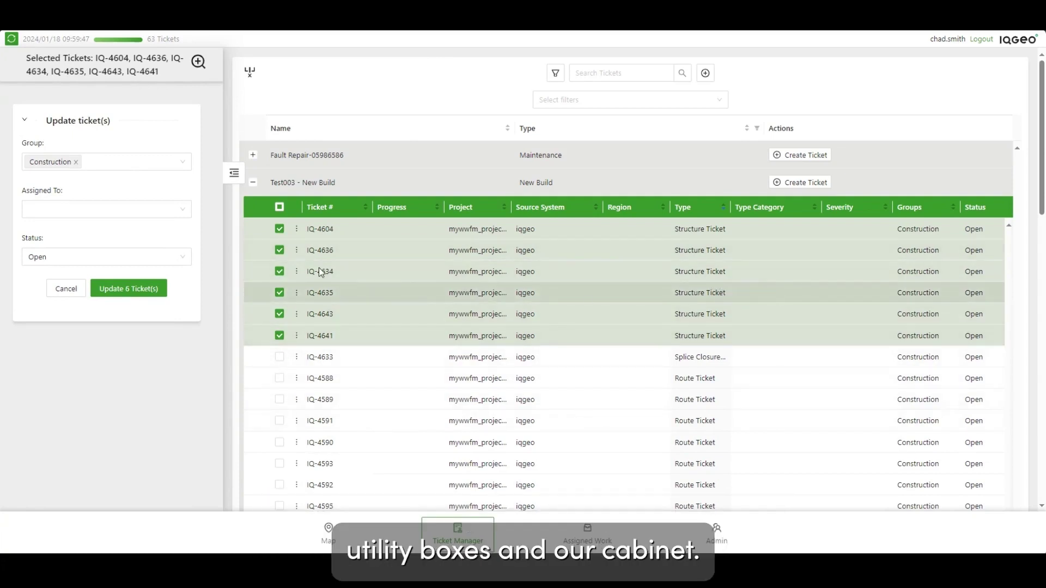
Step: Assign the six tickets to the logged-in user with status Assigned and submit the update
left_click(101, 210)
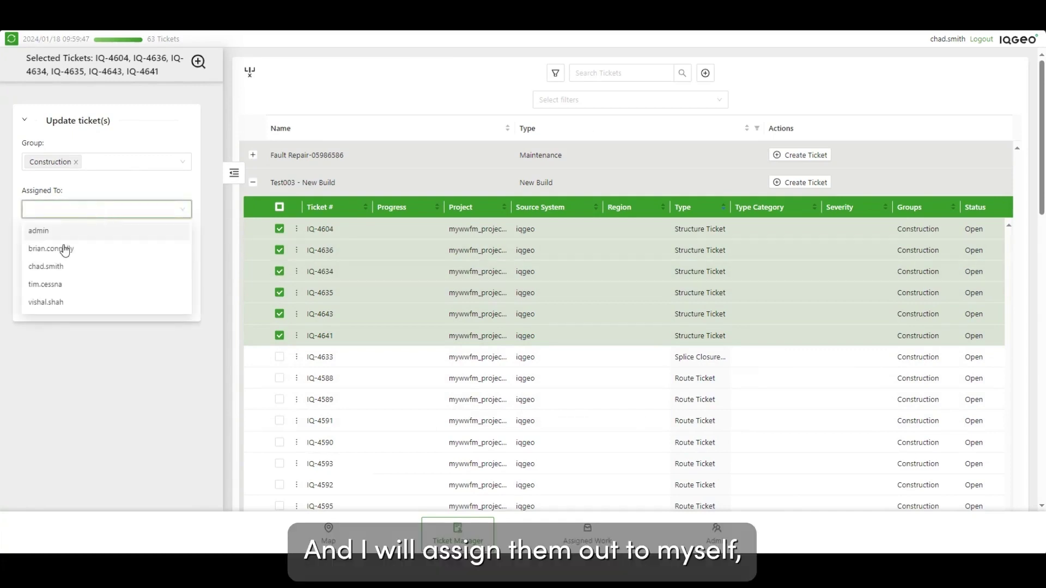
left_click(57, 270)
left_click(58, 261)
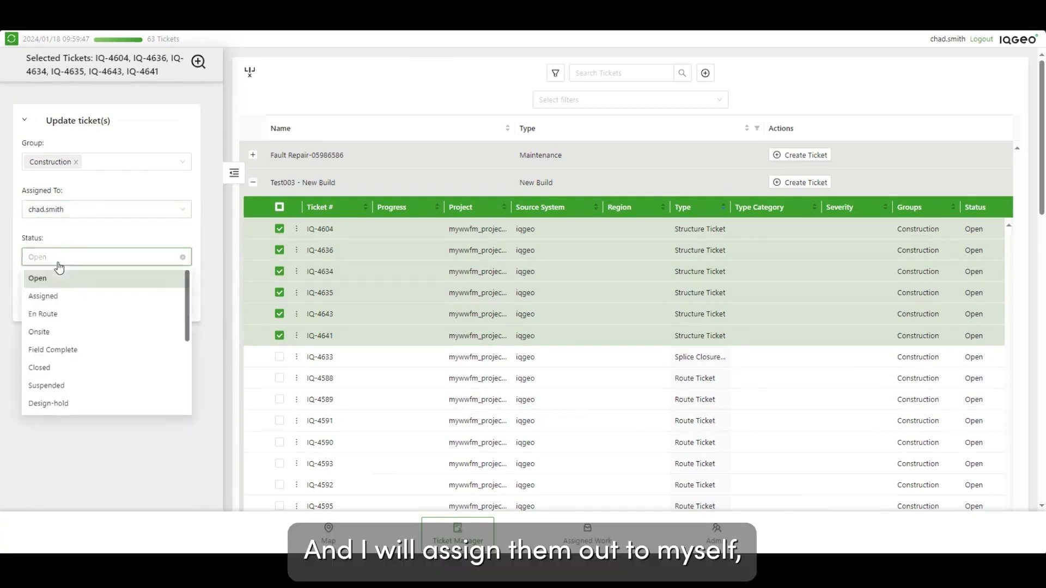
left_click(48, 304)
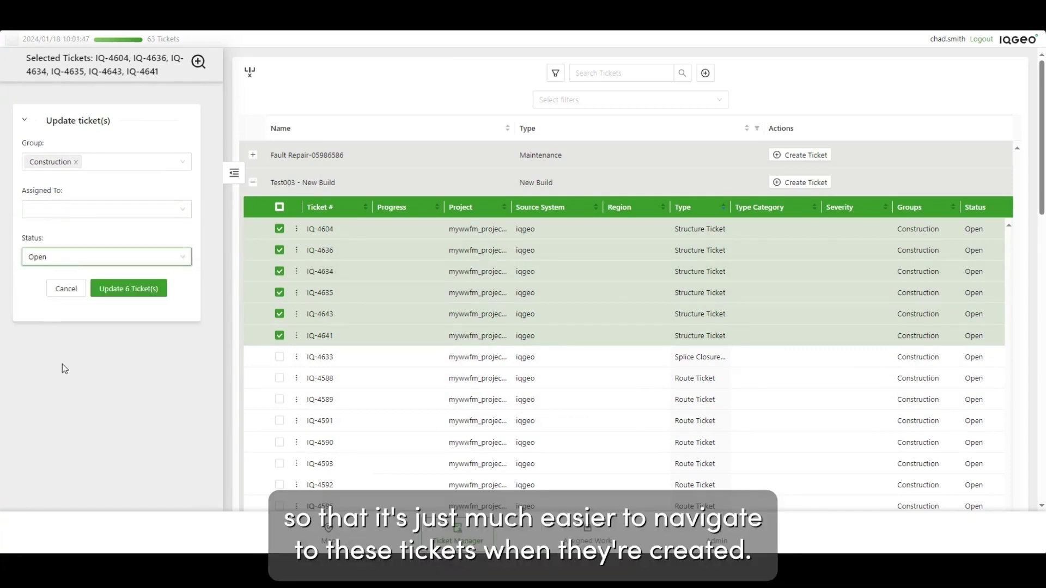
left_click(118, 291)
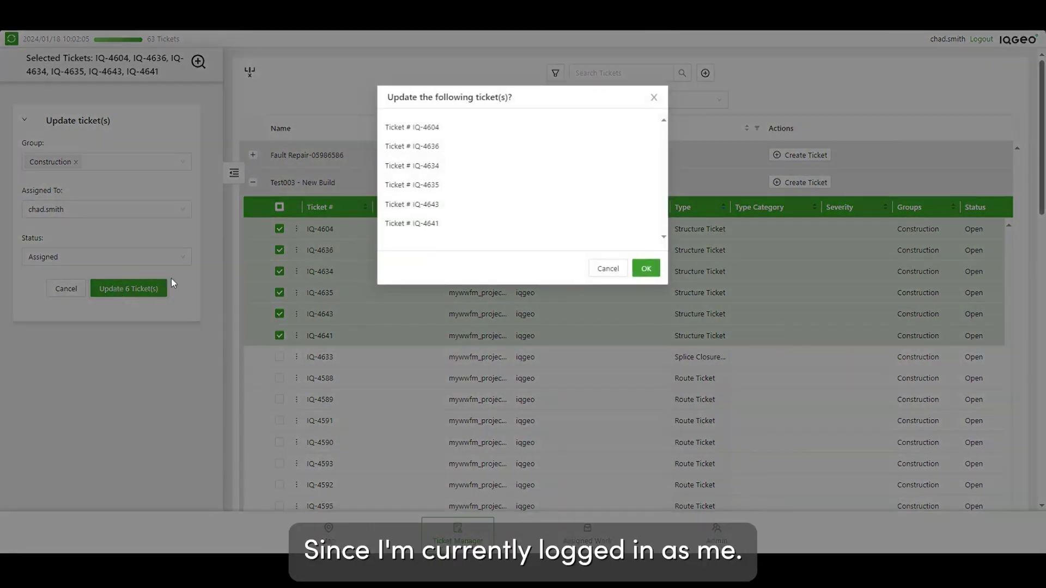
Step: Confirm the update, collapse the update panel, and open a Create Ticket form for Test003
left_click(646, 268)
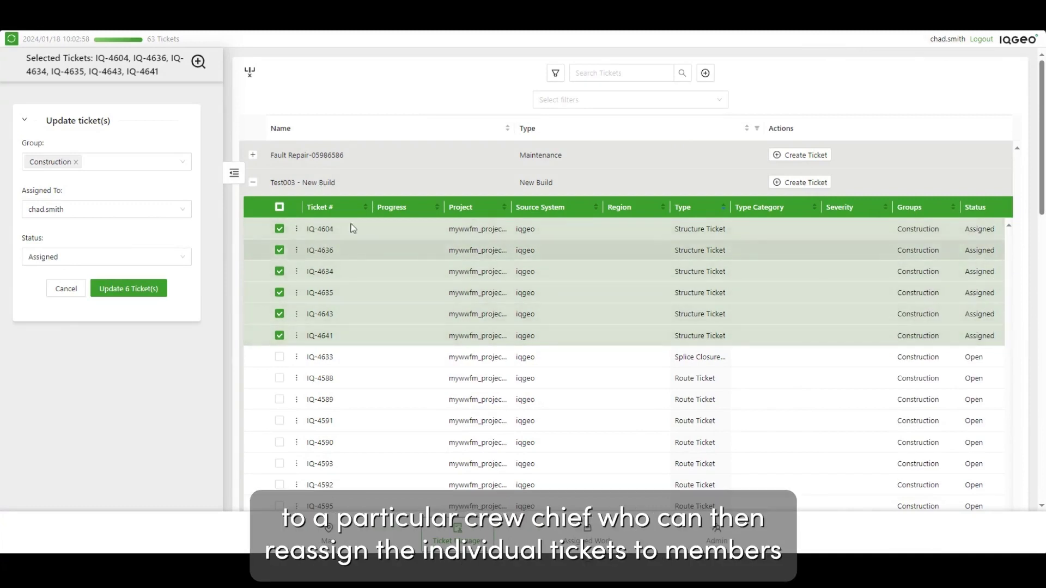
left_click(234, 172)
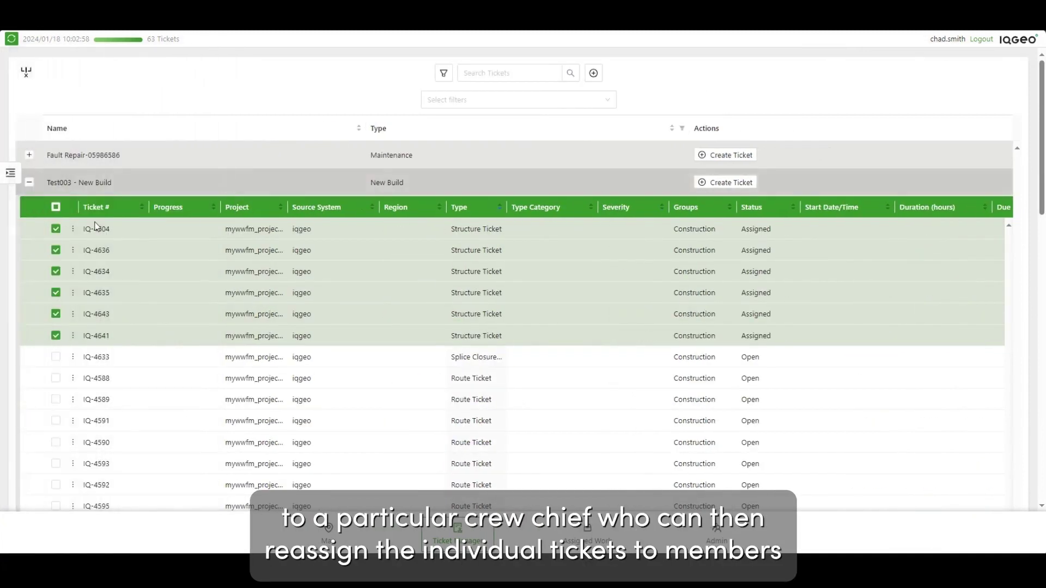
left_click(56, 208)
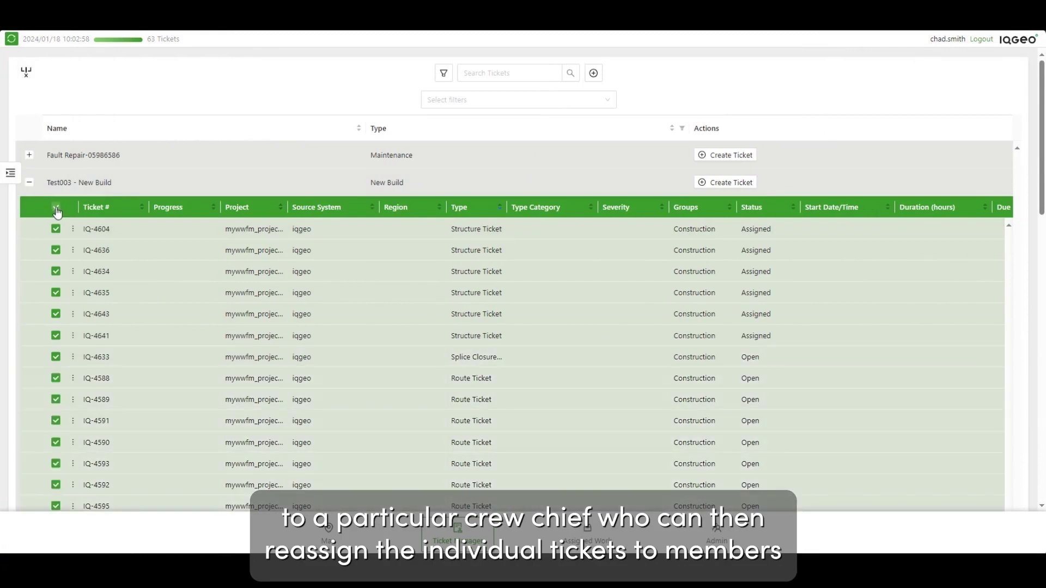
left_click(56, 208)
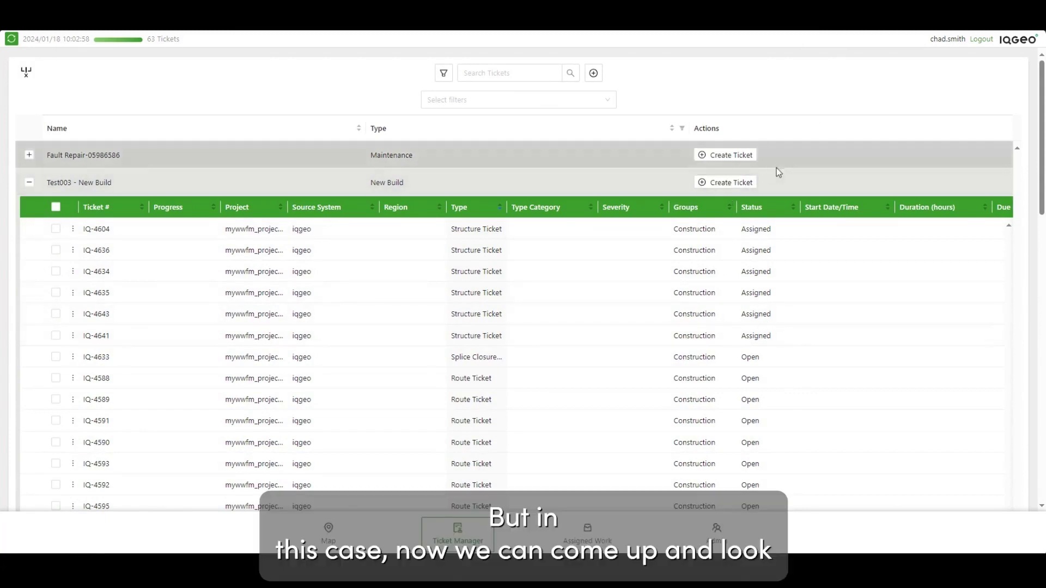
left_click(745, 185)
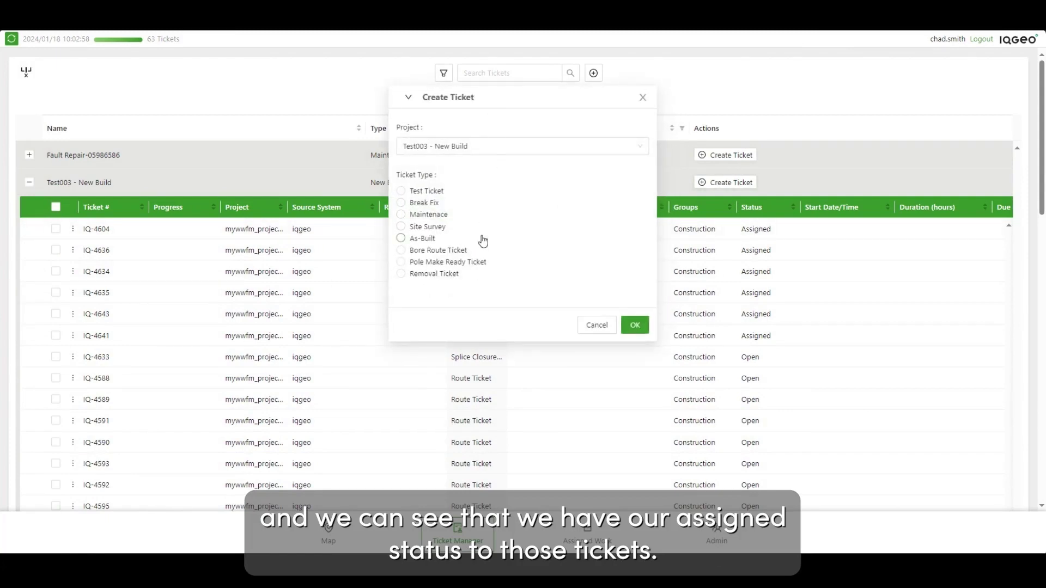
Step: Discard the new-ticket form and bring up my Assigned Work ticket list
left_click(597, 325)
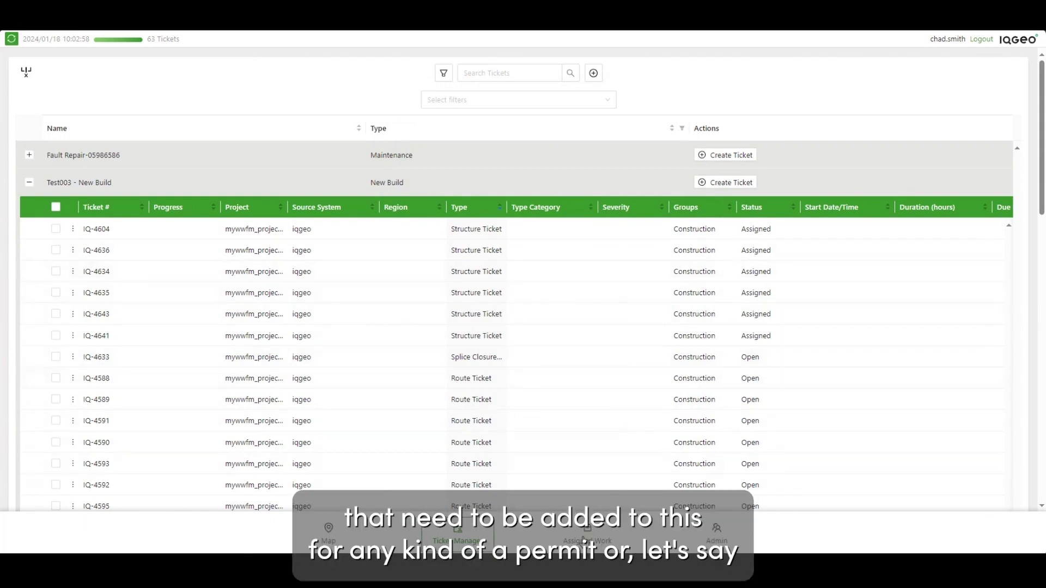
left_click(585, 538)
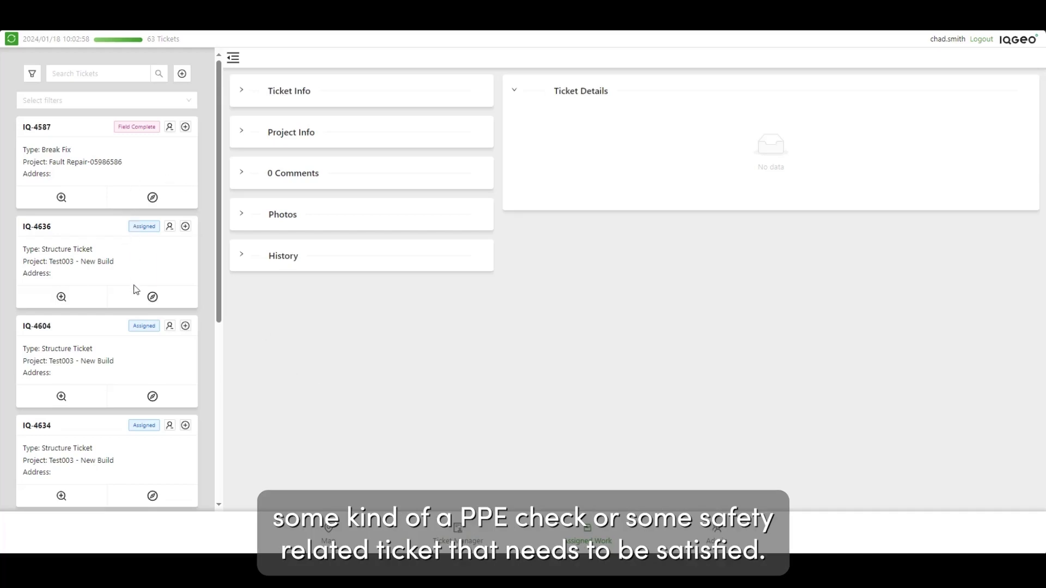
Step: Open Structure Ticket IQ-4636's details and zoom the map to its route
scroll(135, 295, "down", 6)
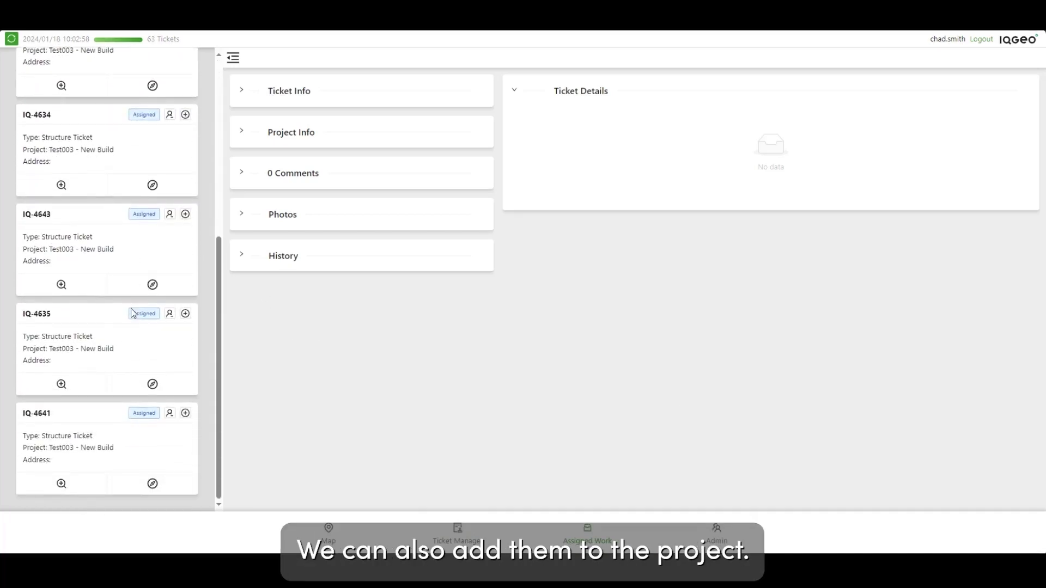
scroll(115, 361, "up", 6)
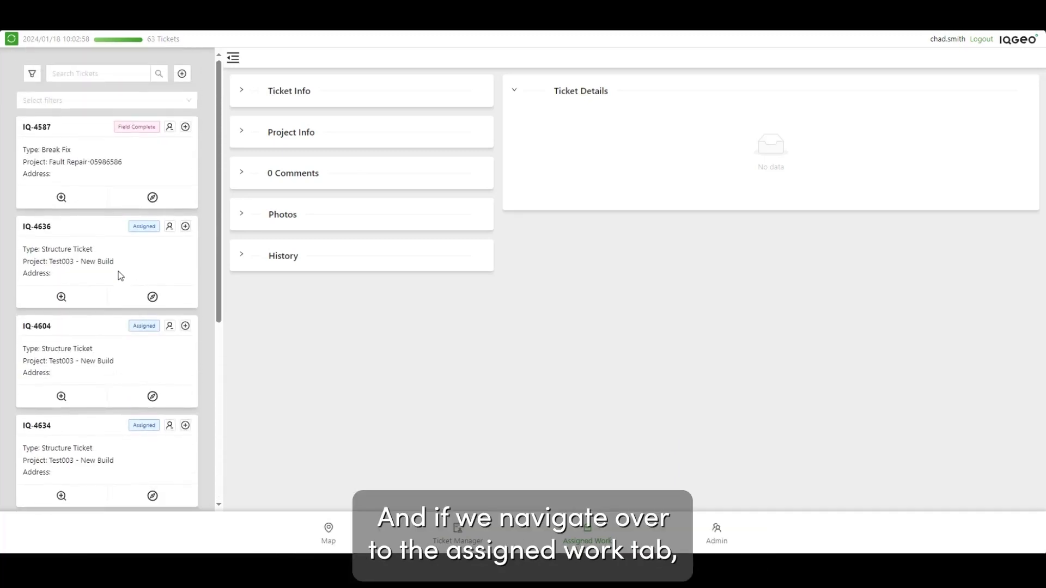
left_click(120, 276)
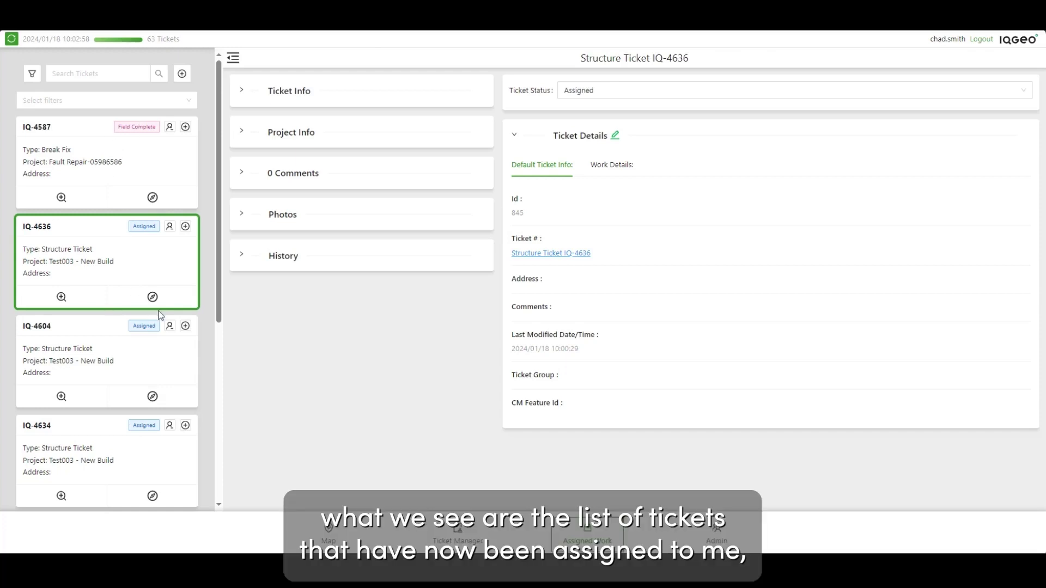
left_click(67, 304)
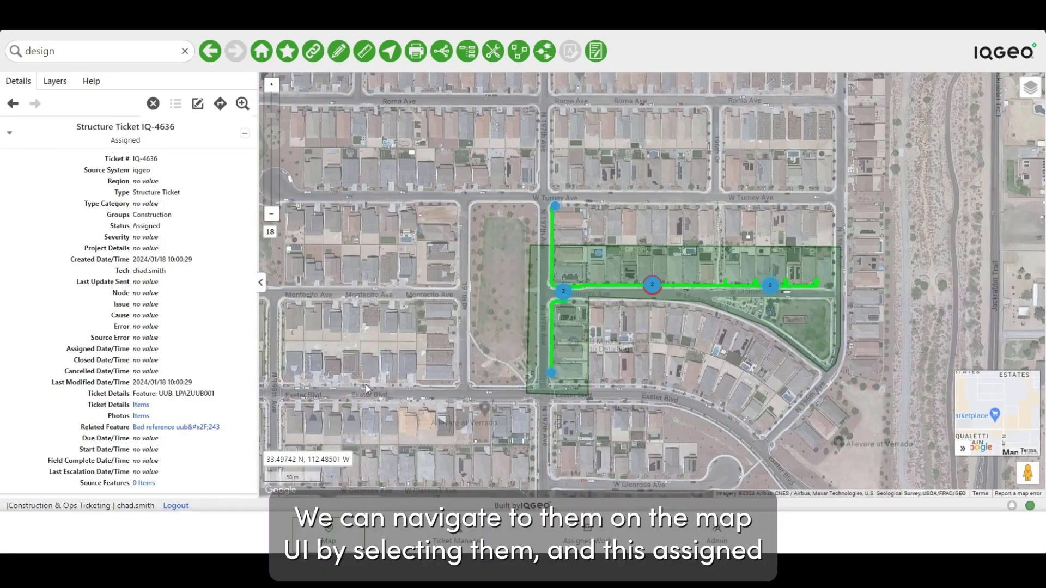
Step: Select the design area around the ticket and open design Test003
left_click(608, 264)
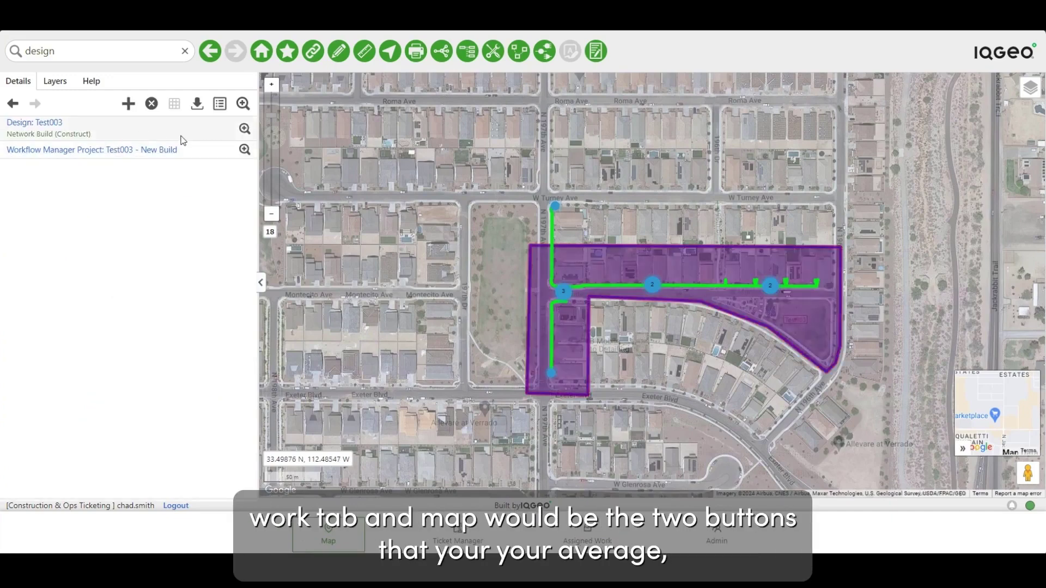
left_click(40, 130)
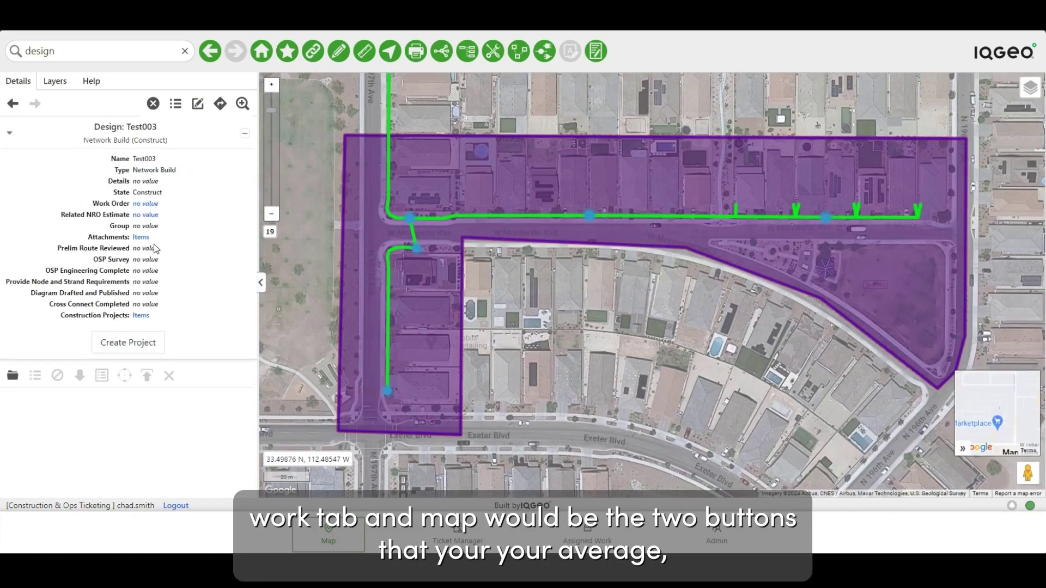
left_click(12, 376)
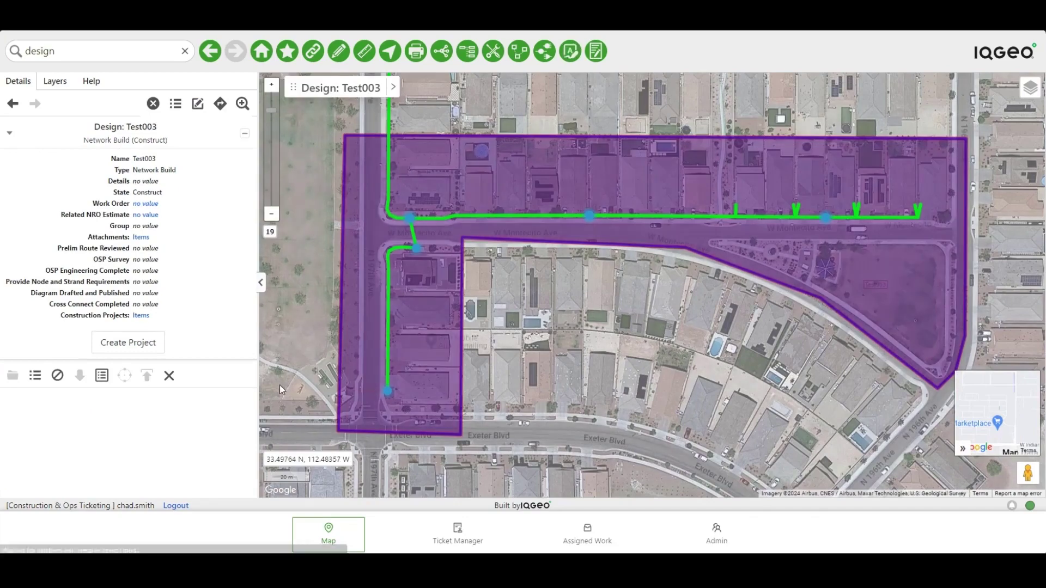
Step: Return to ticket IQ-4636 and open its related pedestal UUB LPAZUUB001
left_click(11, 106)
left_click(11, 107)
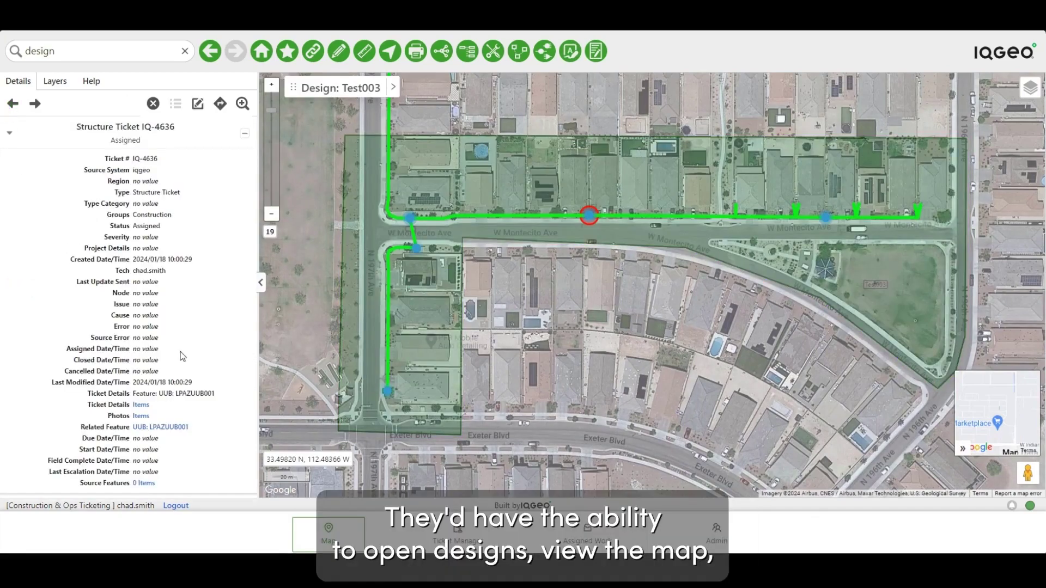
left_click(172, 429)
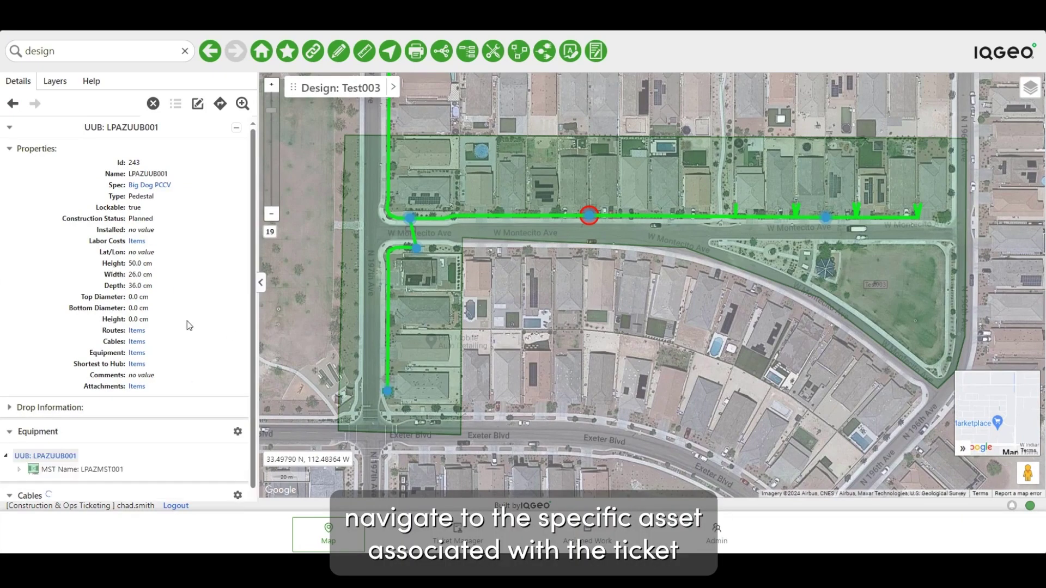
Step: Zoom to pedestal LPAZUUB001 and browse its MST fibres in the Equipment tree
left_click(243, 104)
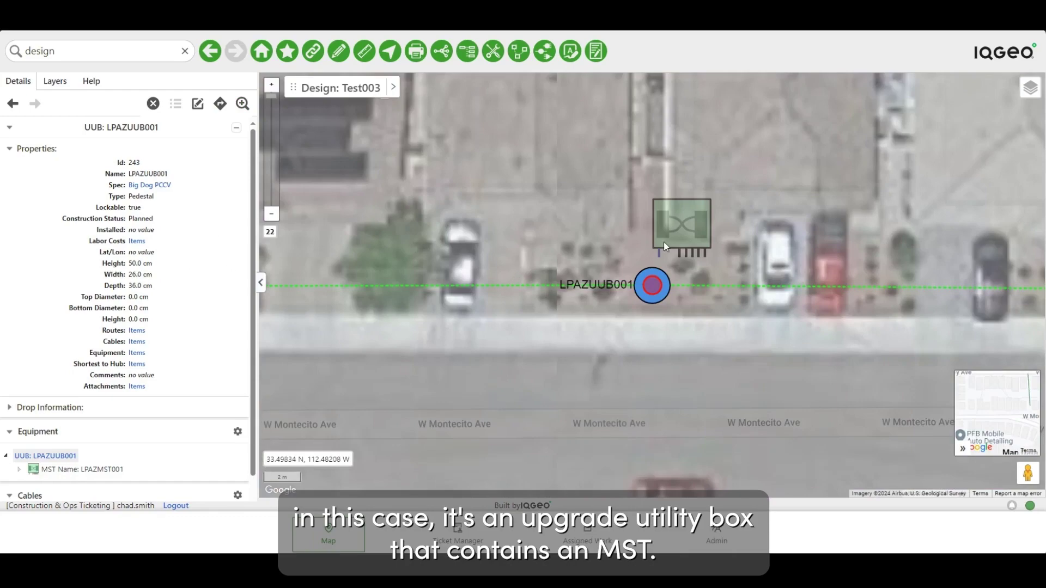
scroll(626, 258, "down", 2)
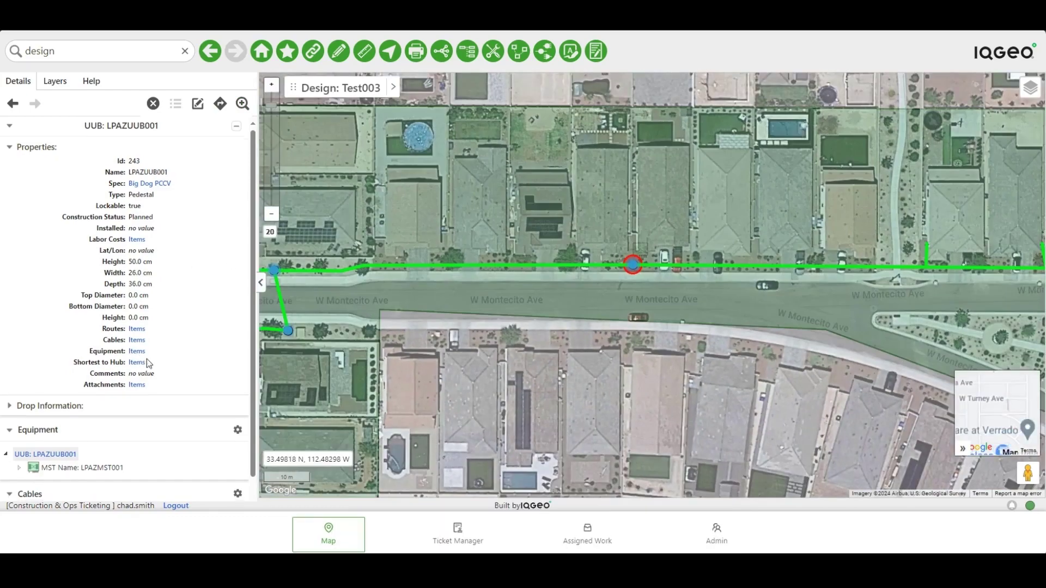
scroll(146, 358, "down", 1)
left_click(21, 444)
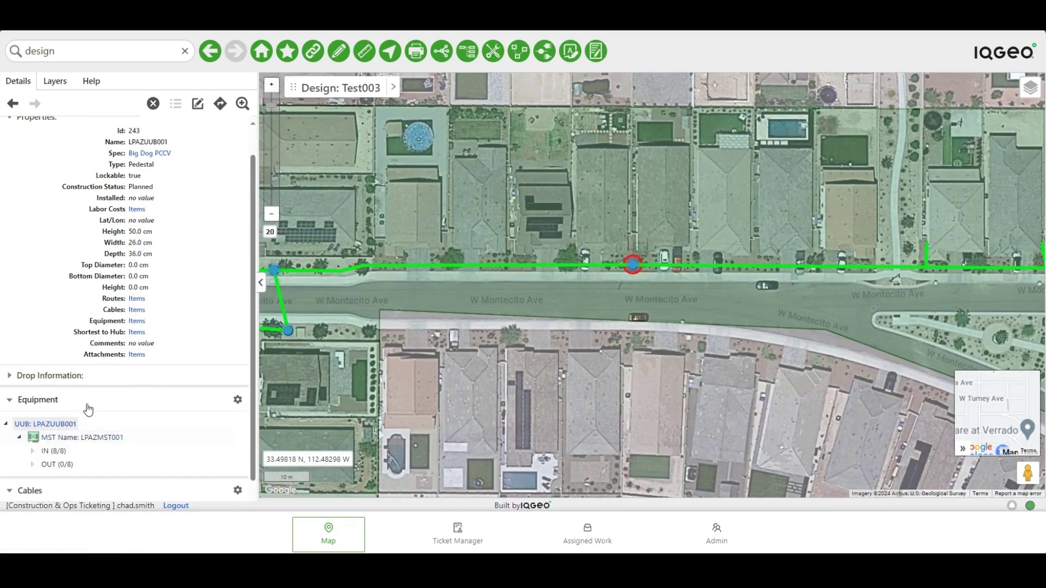
scroll(82, 396, "down", 4)
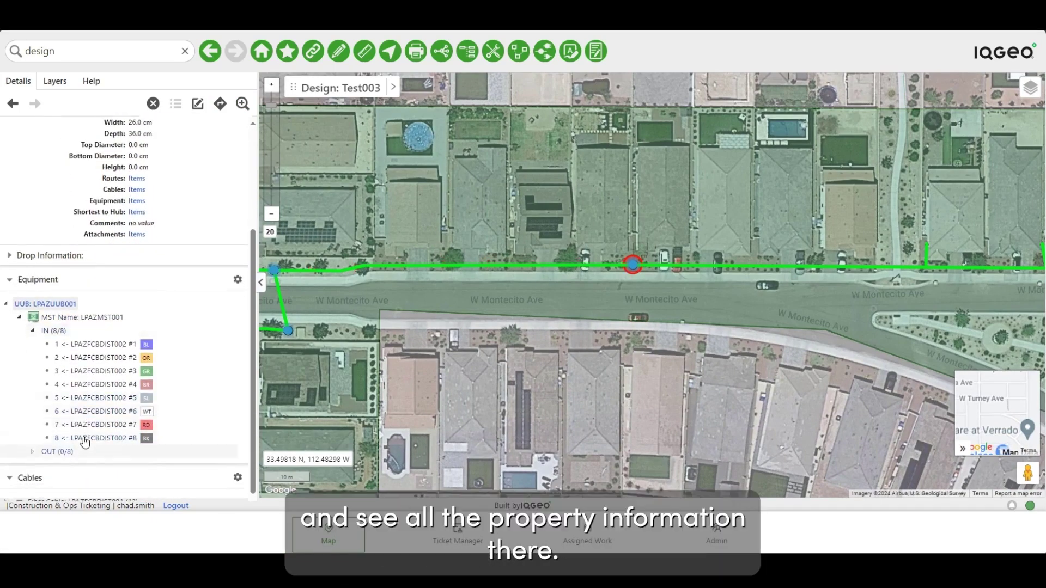
left_click(33, 331)
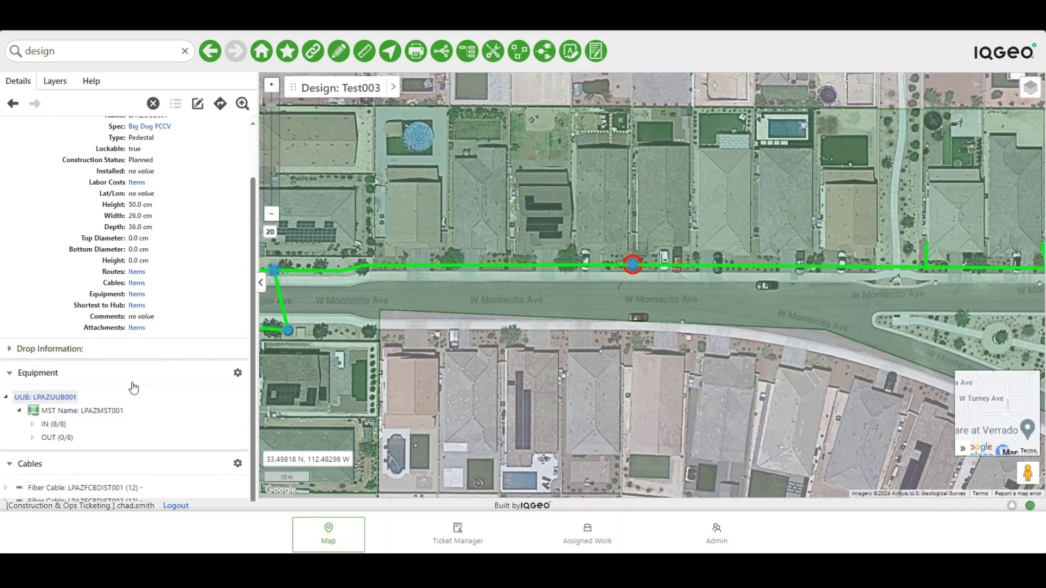
left_click(11, 374)
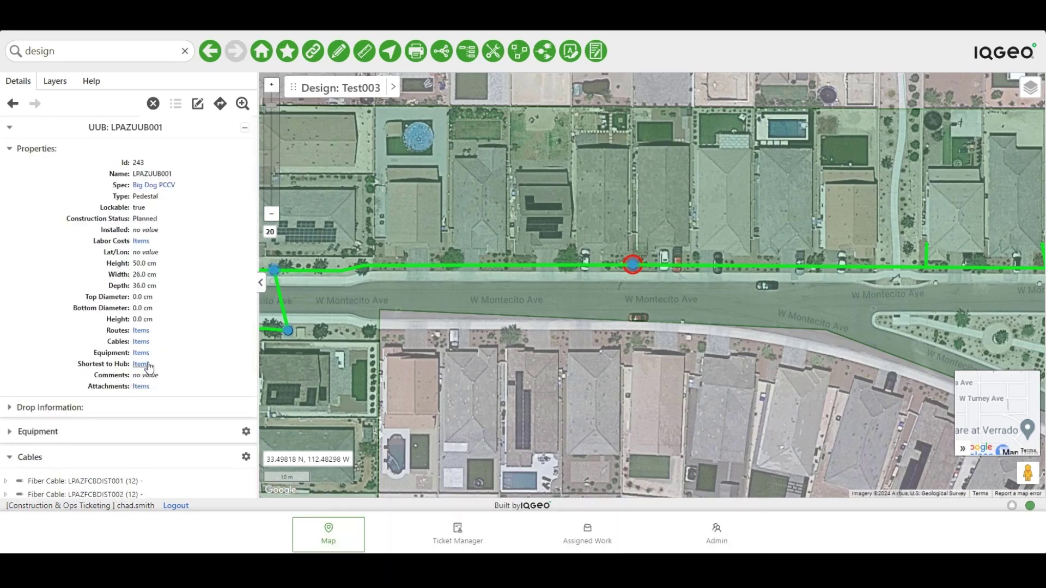
left_click(11, 433)
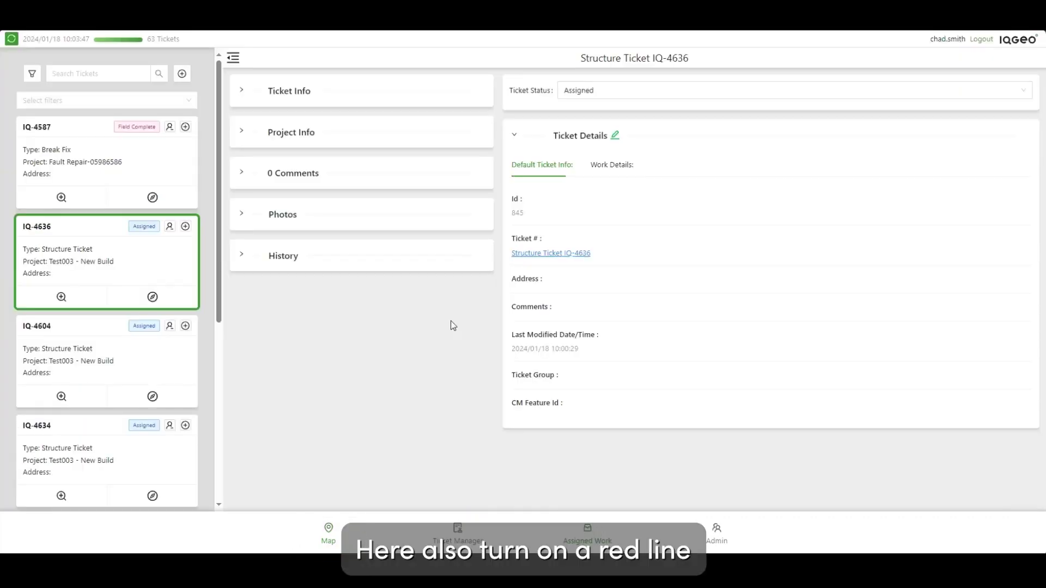
Step: Get directions to ticket IQ-4636's pedestal using its street address
left_click(153, 299)
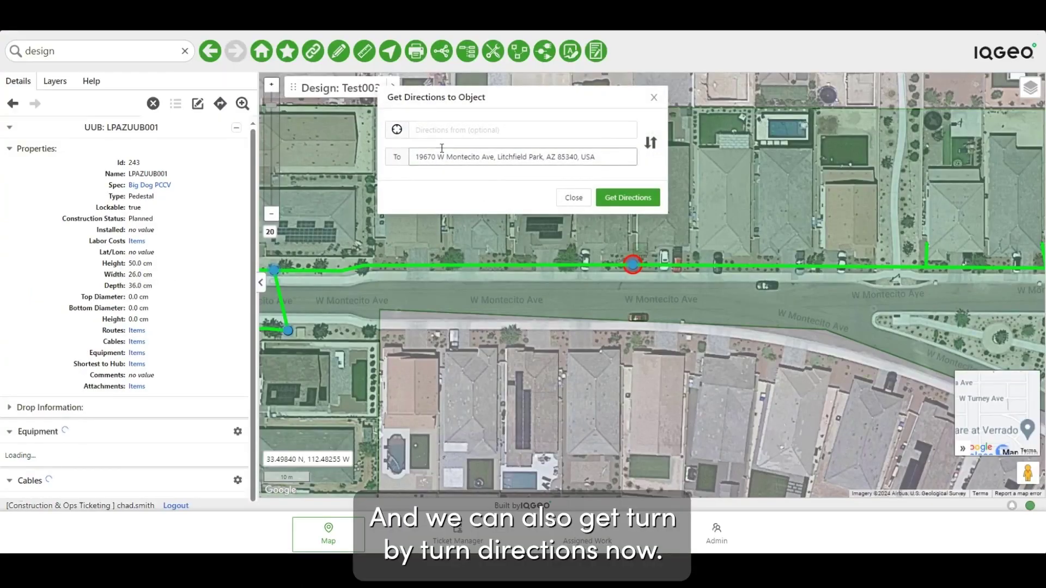